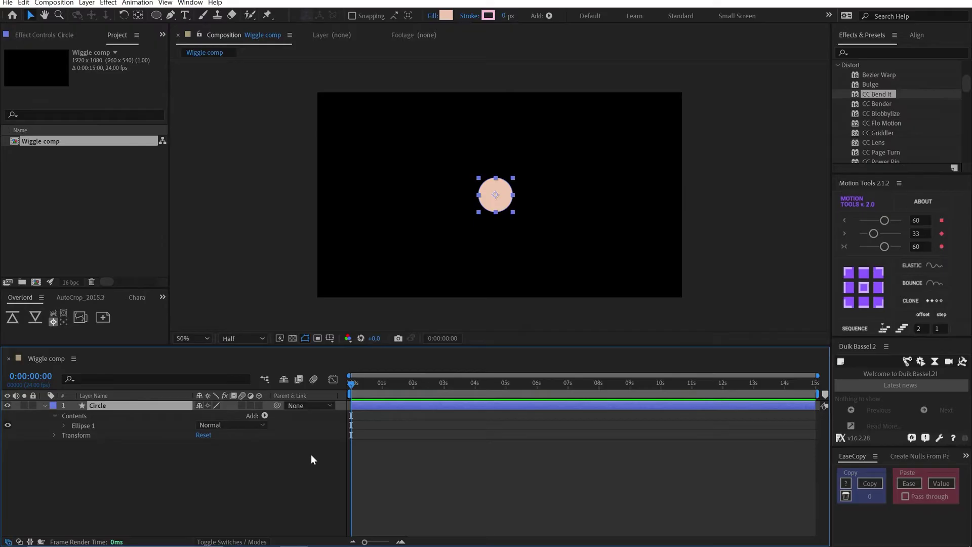
- Add the expression wiggle(5,100); to the Circle layer's Position and preview the motion
key(p)
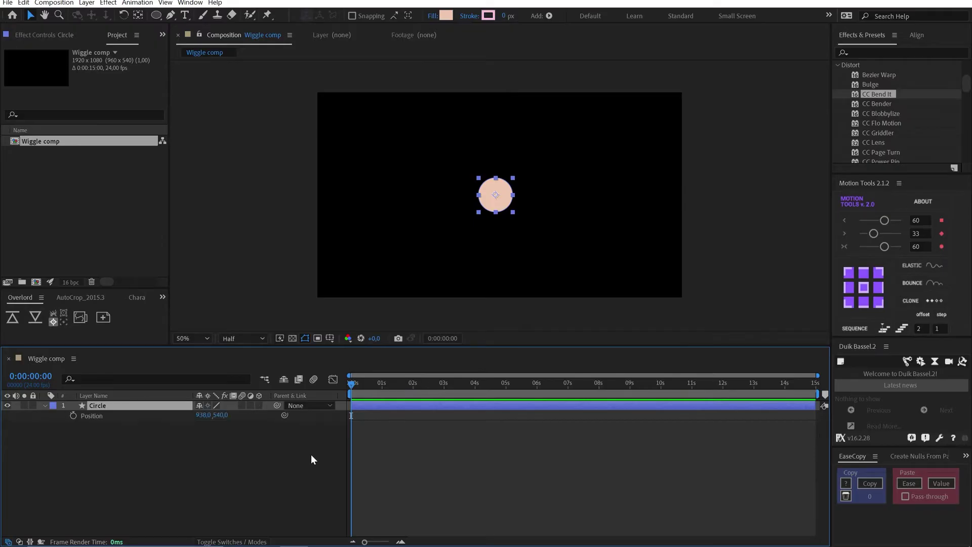
alt+click(74, 415)
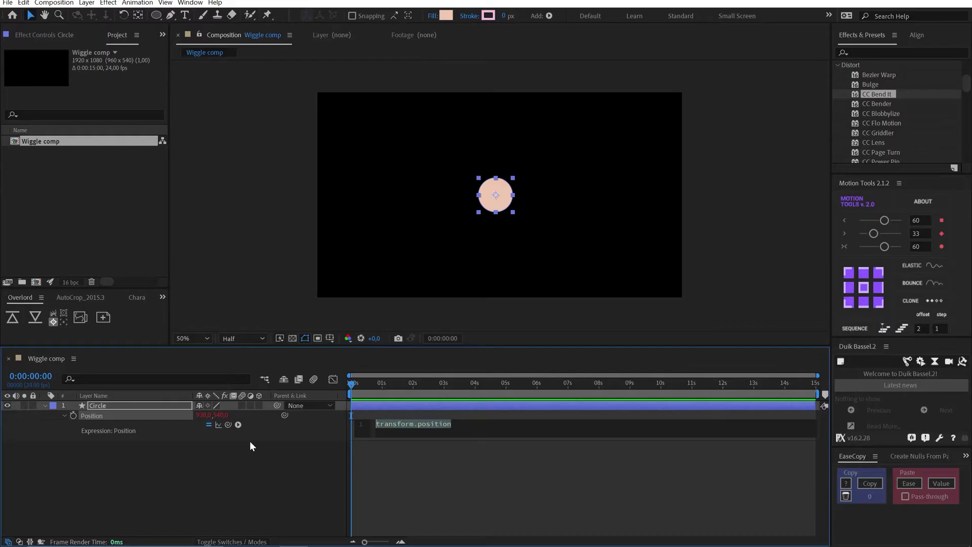
text(wiggle)
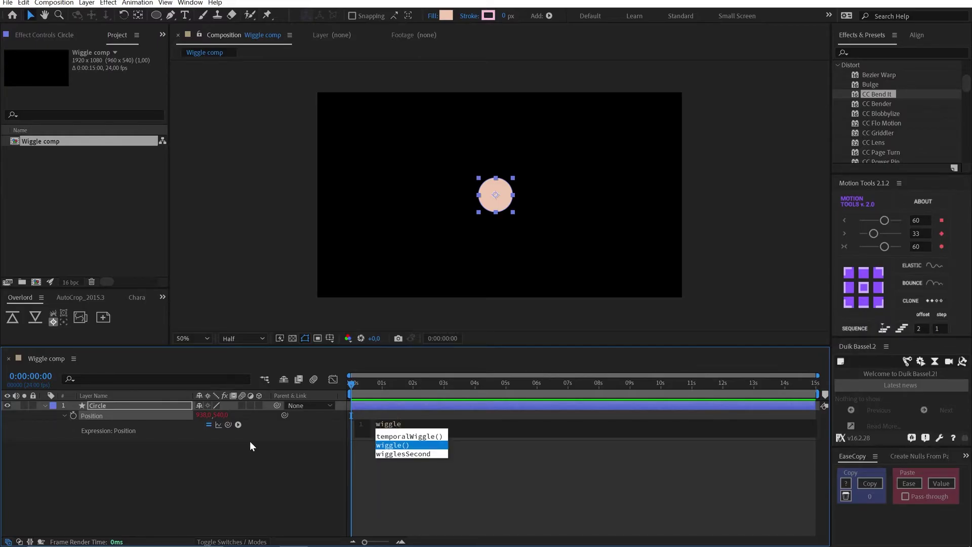
key(Return)
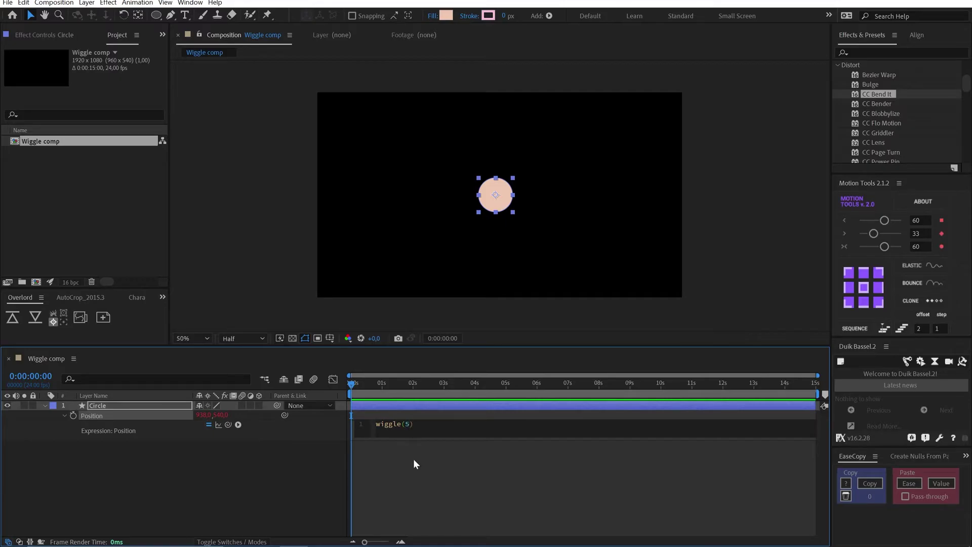
text(,100)
key(Right)
text(;)
click(454, 466)
key(space)
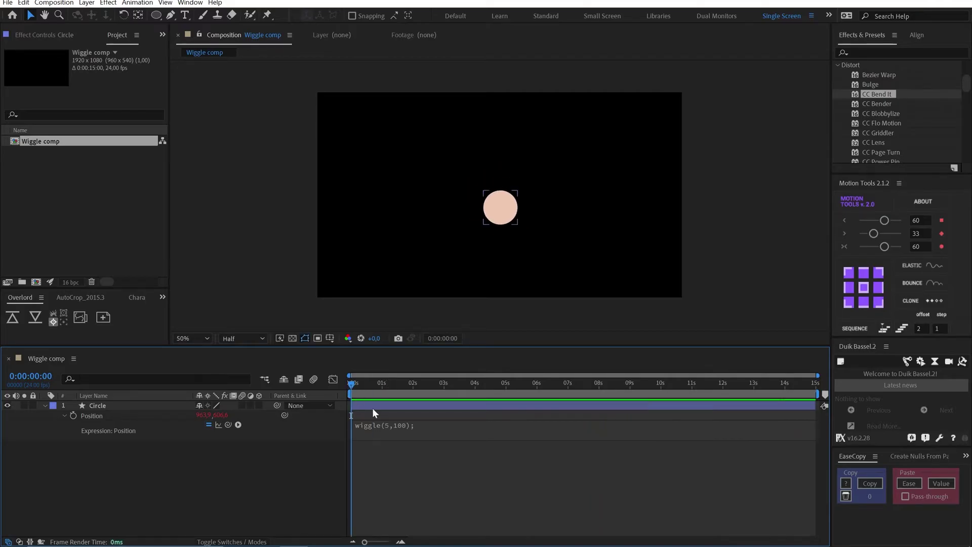
- Change the frequency in the Circle's Position wiggle expression to 10 and preview the animation
key(space)
click(389, 423)
click(407, 423)
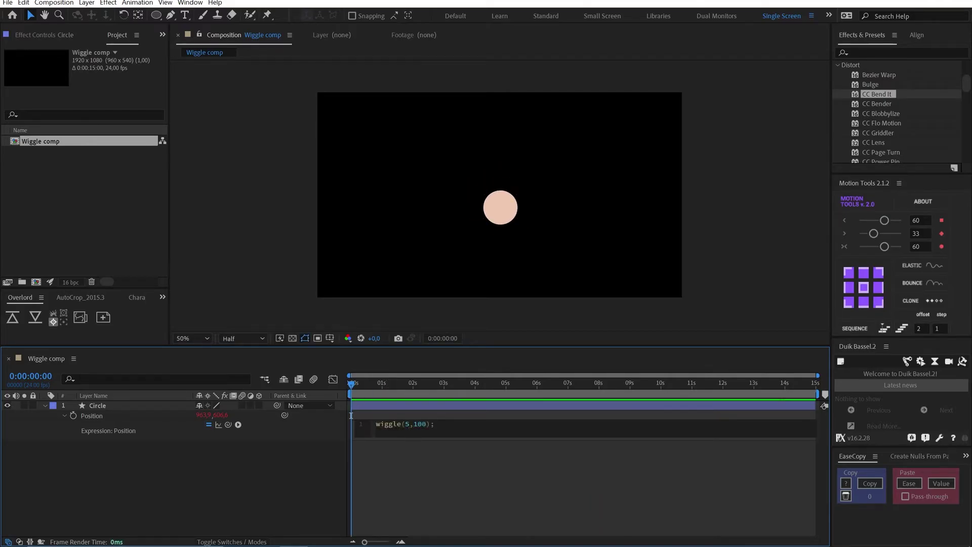
text(10)
click(429, 463)
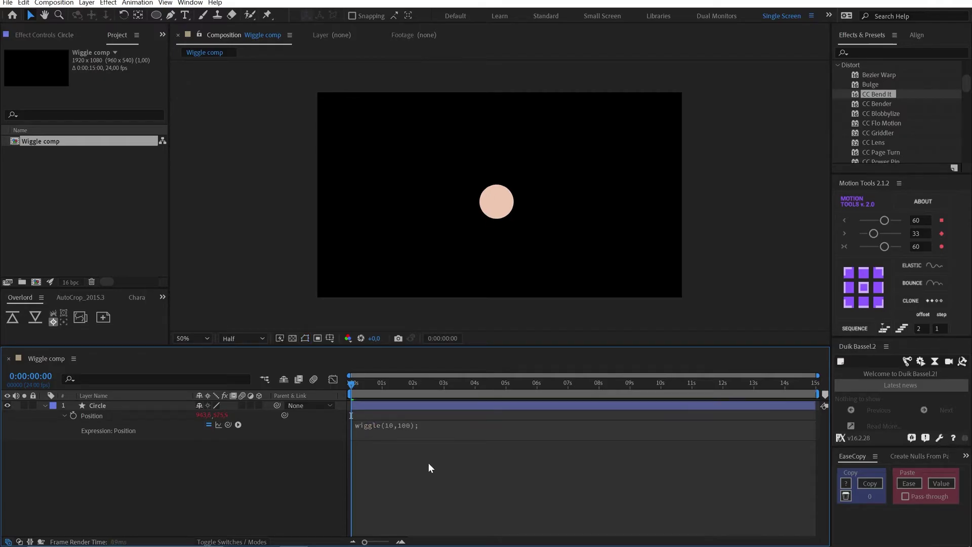
key(space)
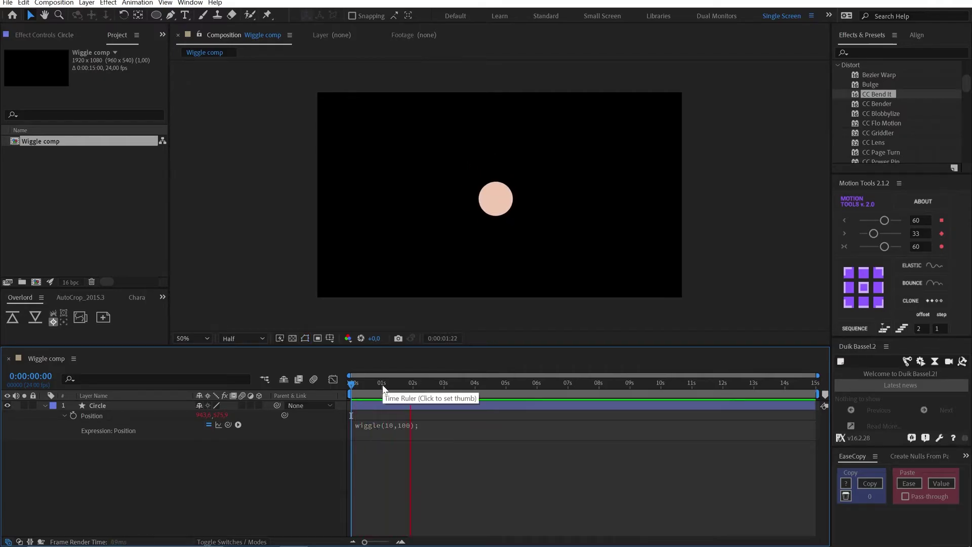
- Set the frequency in the Circle's Position wiggle expression to 1 and play back the result
click(391, 423)
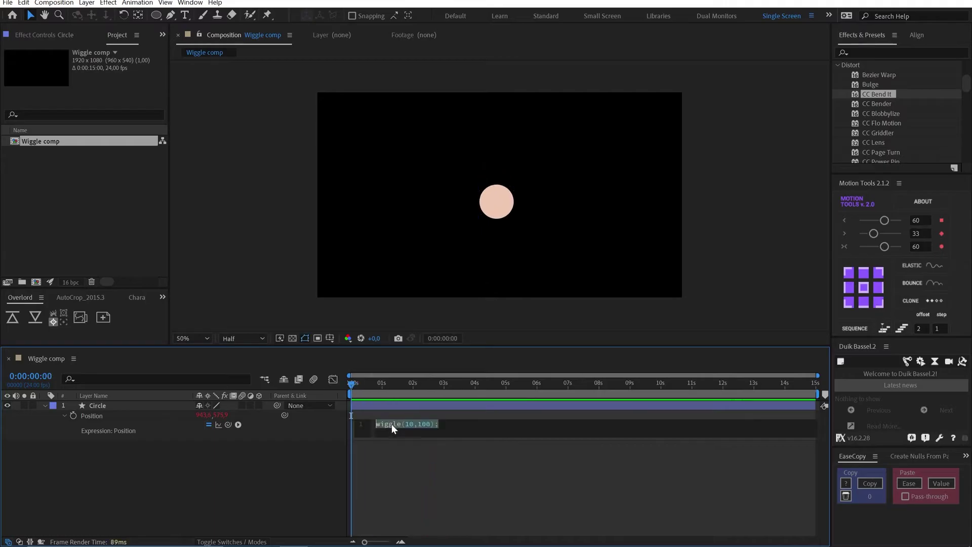
double_click(410, 424)
text(1)
click(450, 484)
key(space)
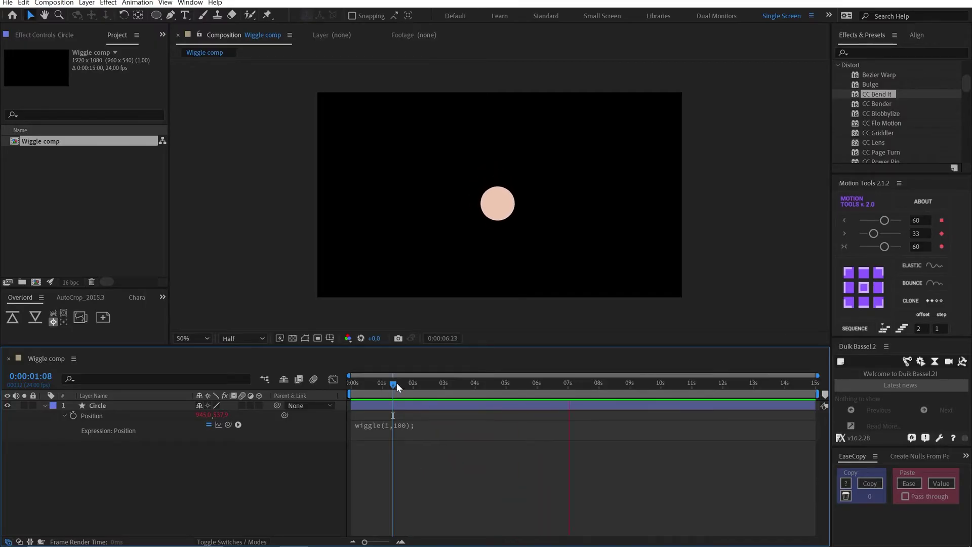
drag(396, 383, 398, 385)
- Set the amplitude in the Circle's Position wiggle expression to 500 and preview it
click(398, 425)
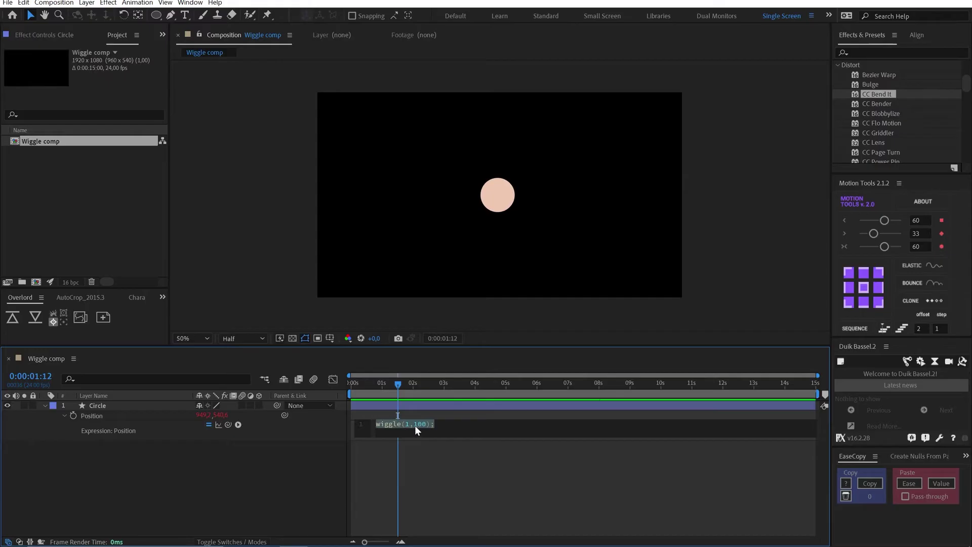
double_click(415, 425)
click(416, 426)
key(BackSpace)
text(5)
click(414, 462)
key(space)
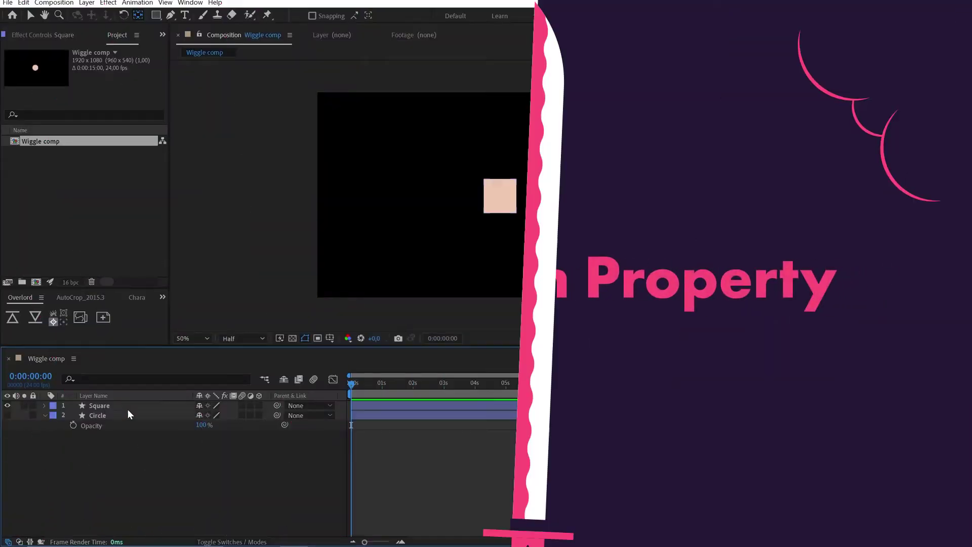
- Paste the copied wiggle(1,500); expression onto the Square layer's Rotation and reveal the expression
click(127, 405)
key(r)
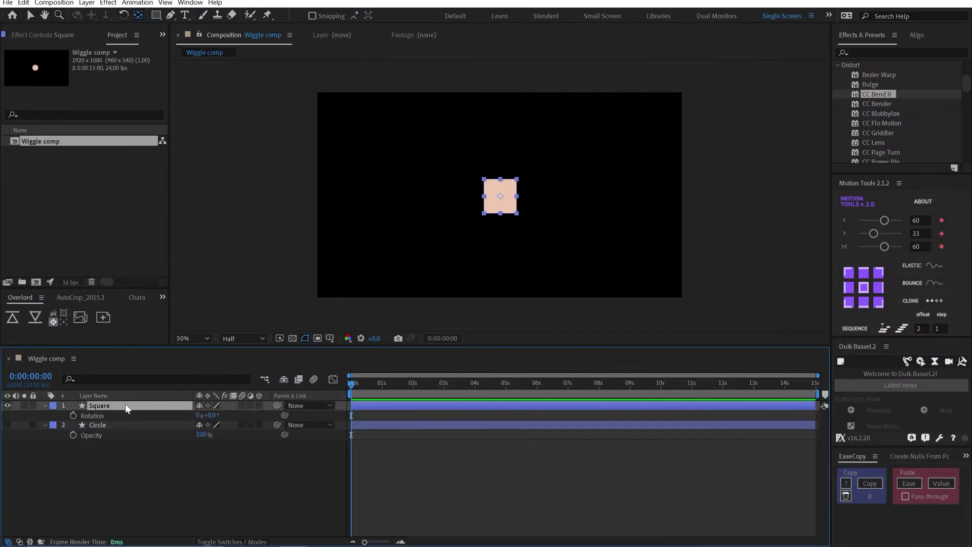
click(91, 418)
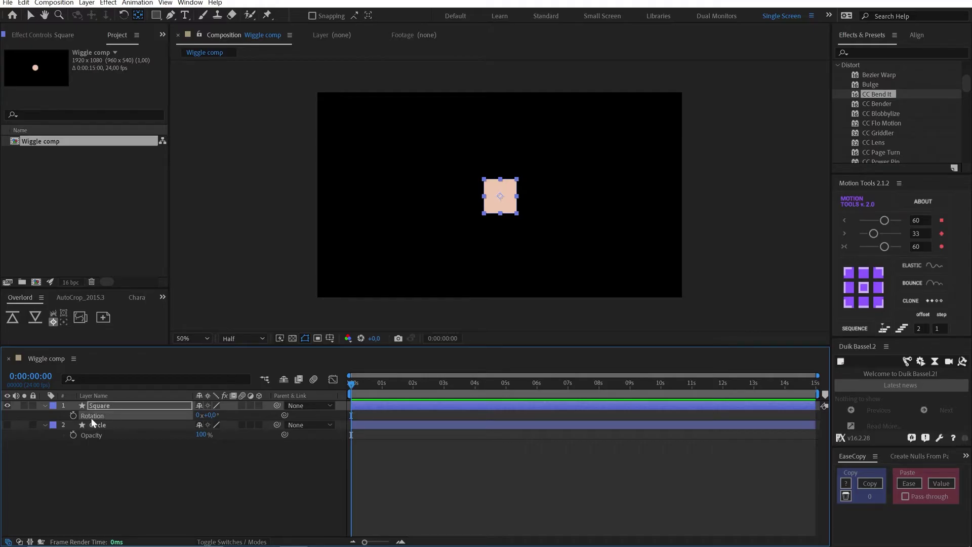
key(ctrl+v)
click(63, 416)
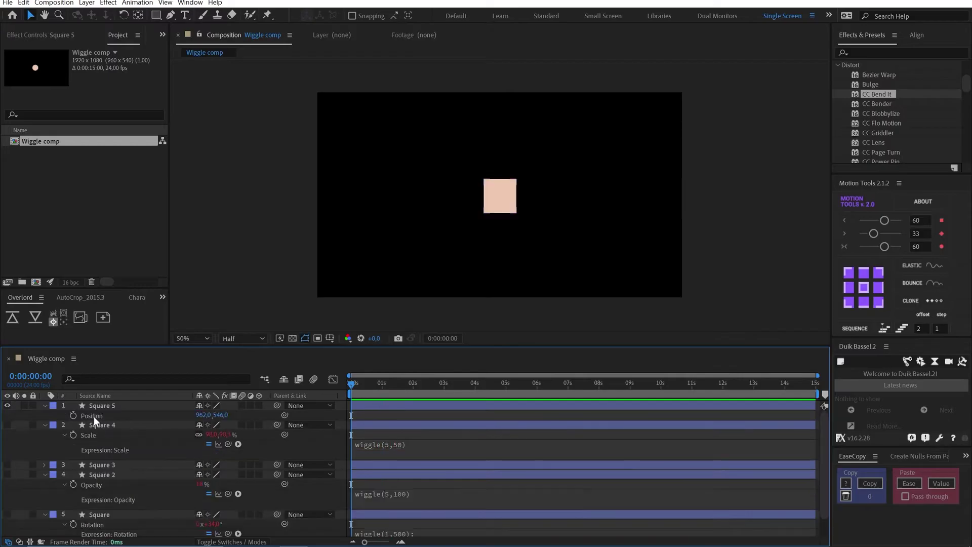
- Separate the Position of the Square 5 layer into X and Y dimensions
right_click(93, 416)
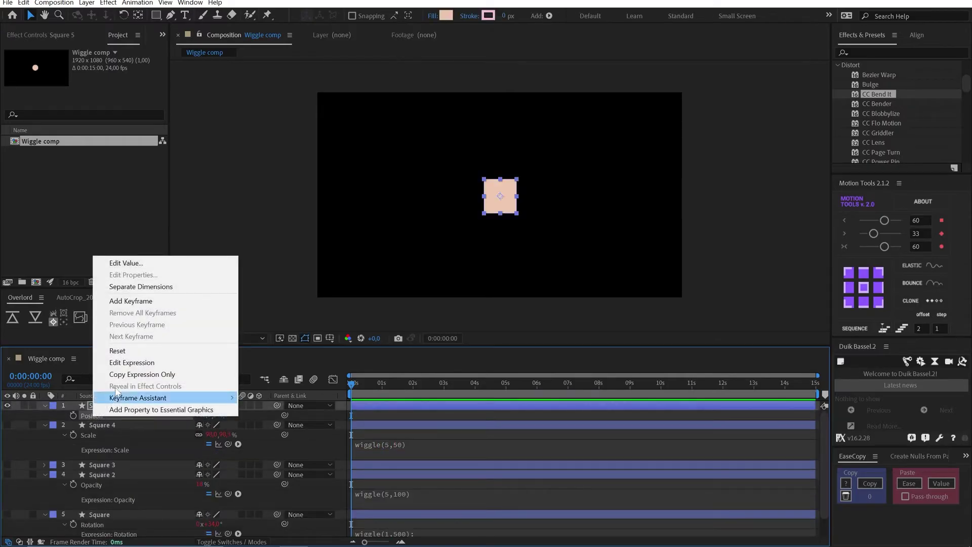
click(151, 287)
click(380, 431)
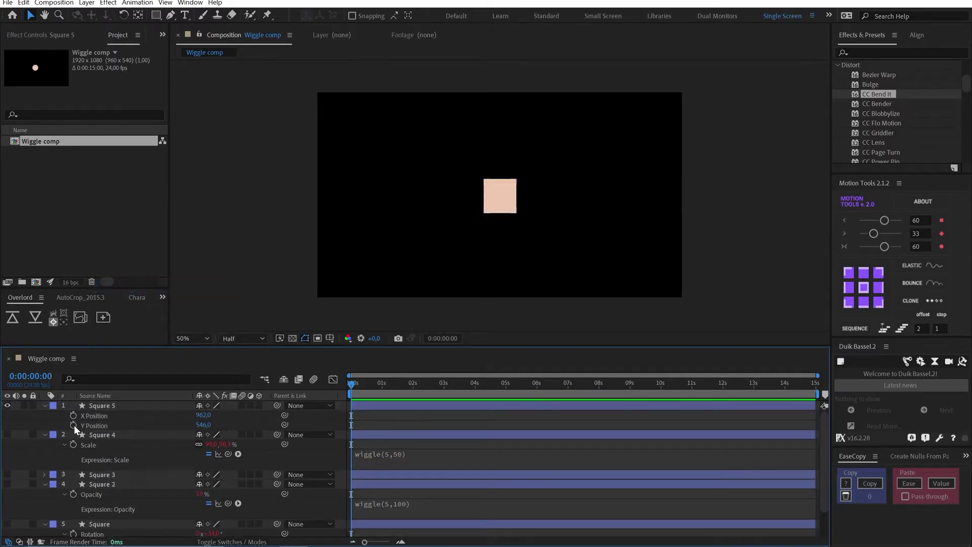
- Add the expression wiggle(5,100) to Square 5's Y Position and preview the vertical shake
alt+click(74, 424)
text(wiggle)
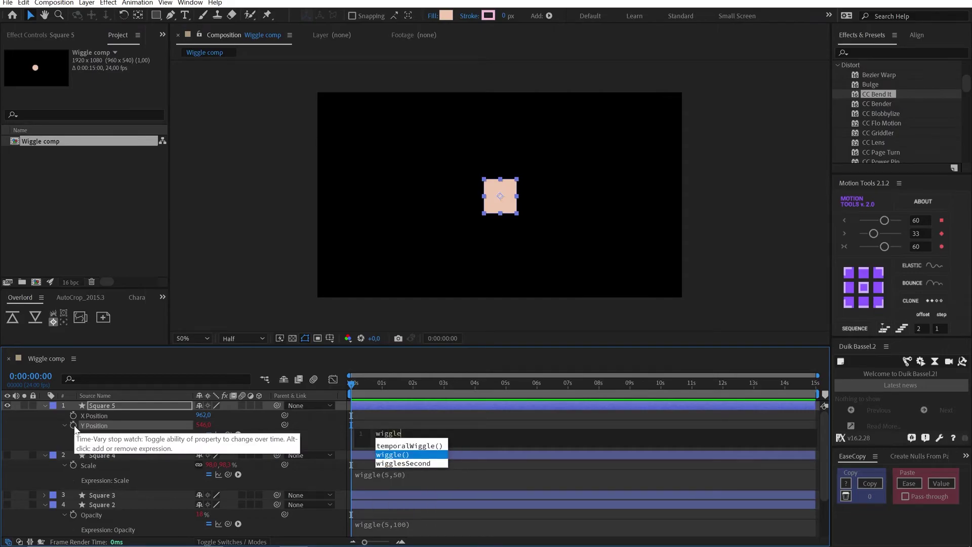
text((5,100))
click(486, 418)
key(space)
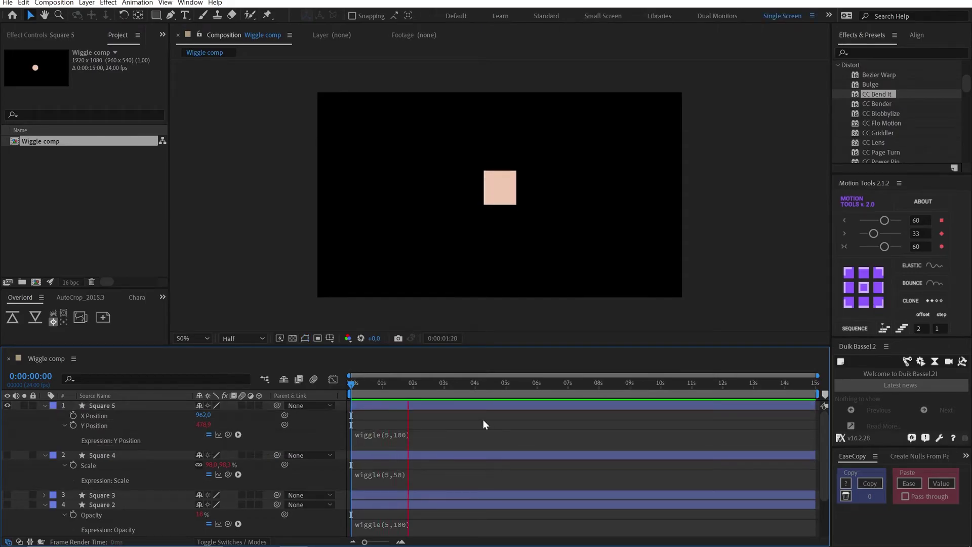
key(space)
- Add the expression wiggle(5,50) to the Square 4 layer's Scale and preview the animation
key(Delete)
alt+click(74, 415)
text(wi)
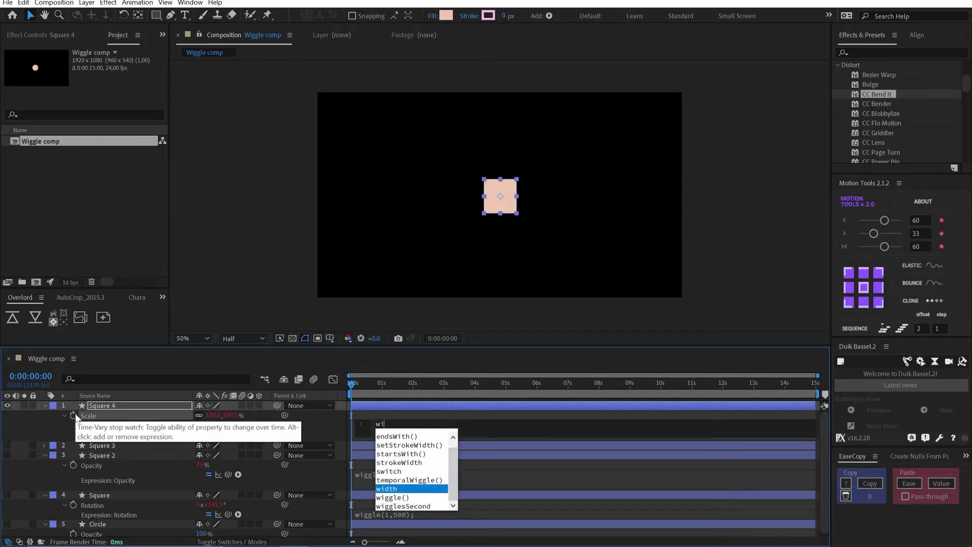
text(ggle(5,50)
key(KP_Enter)
key(space)
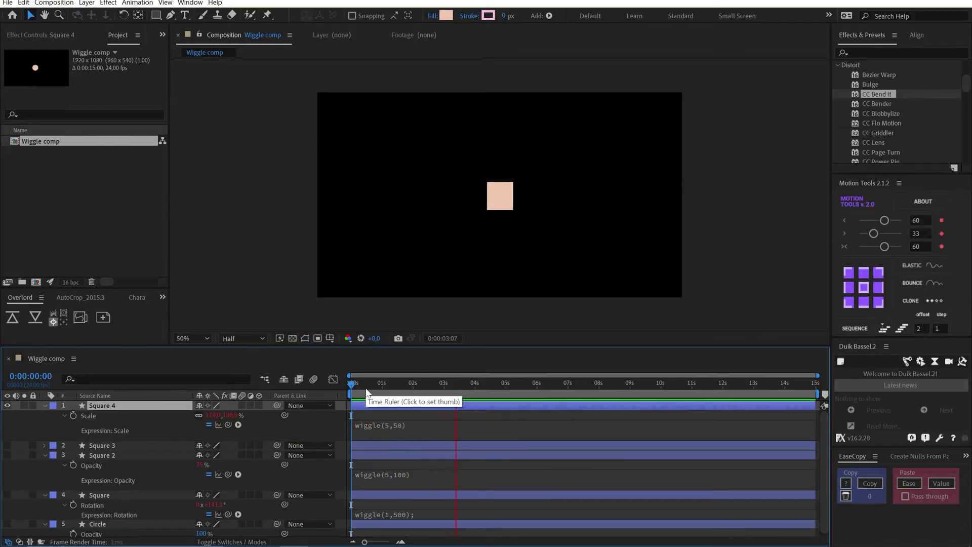
click(408, 391)
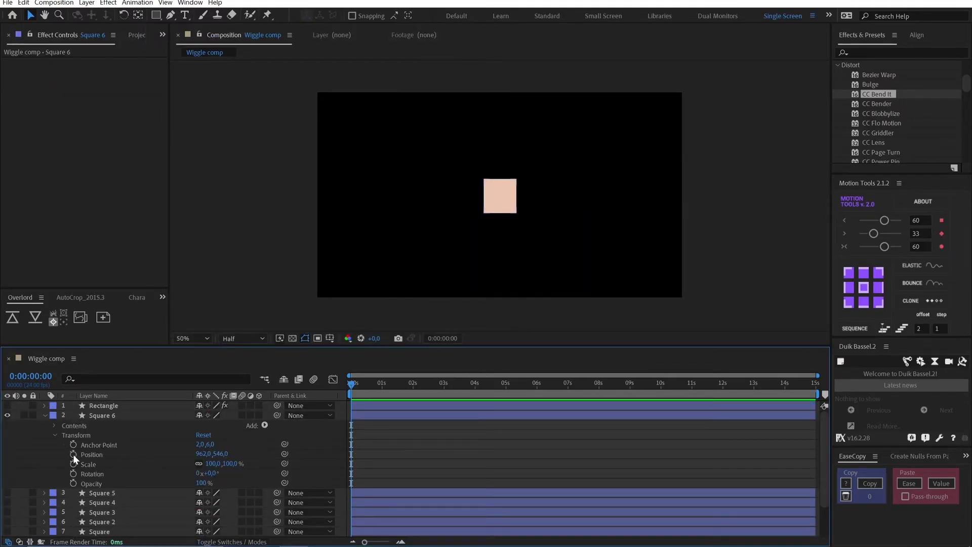
- Add the expression wiggle(5,50) to the Square 6 layer's Position and preview the animation
alt+click(73, 454)
text(wiggle(5,50))
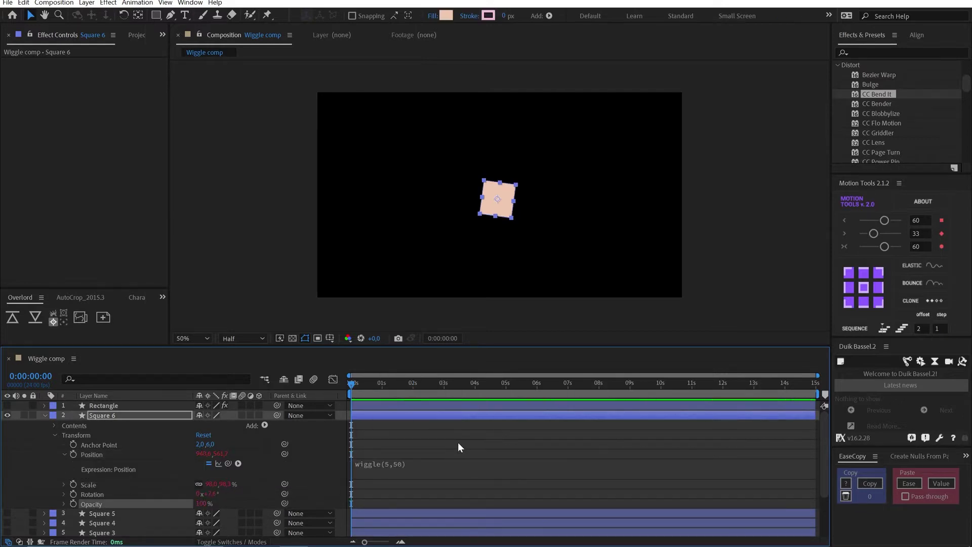
click(457, 442)
key(space)
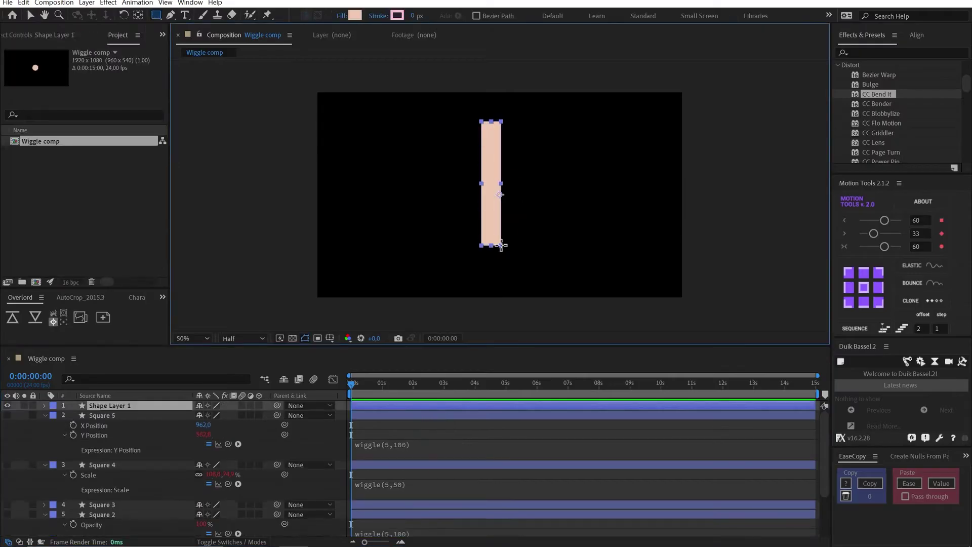
- Draw a tall, narrow vertical rectangle in the middle of the composition and rename its layer Rectangle
drag(509, 252, 515, 274)
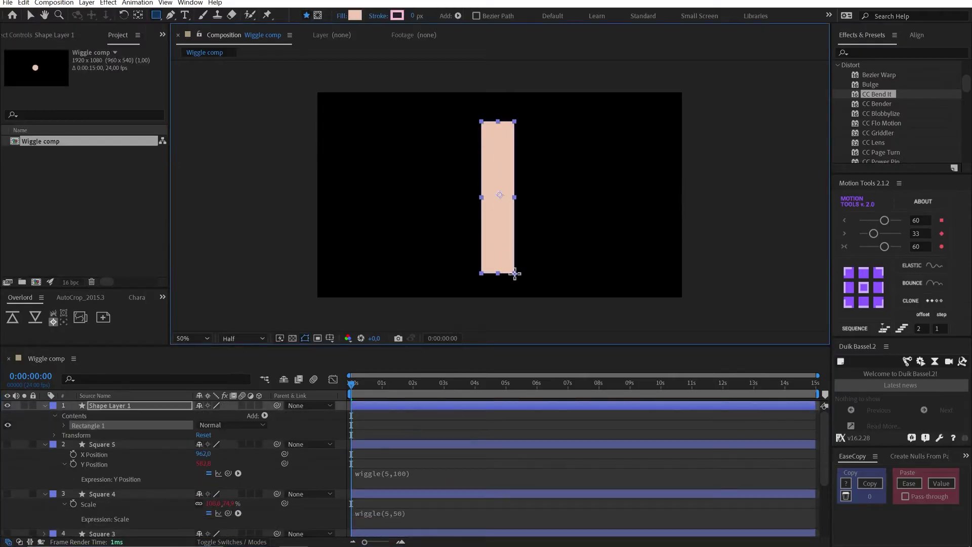
key(v)
click(129, 406)
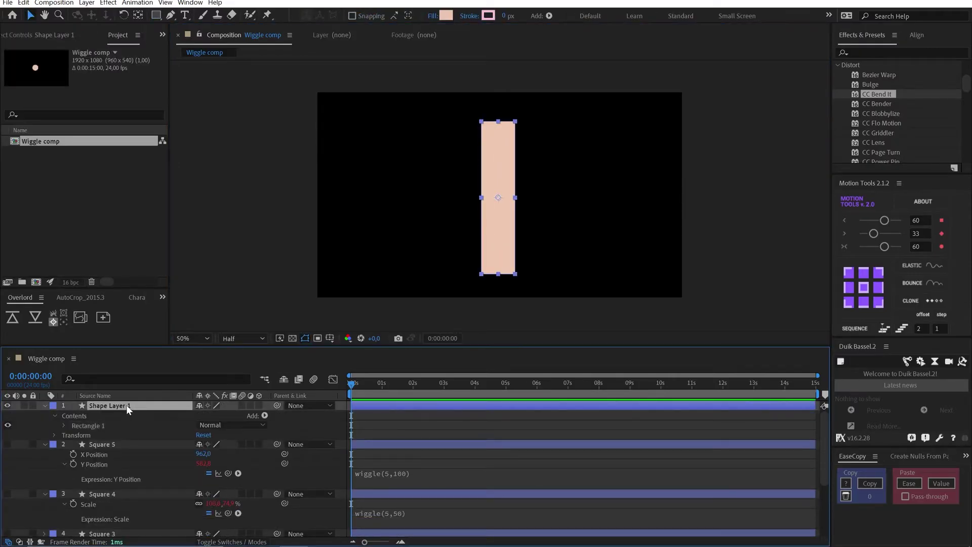
key(Return)
text(Recta)
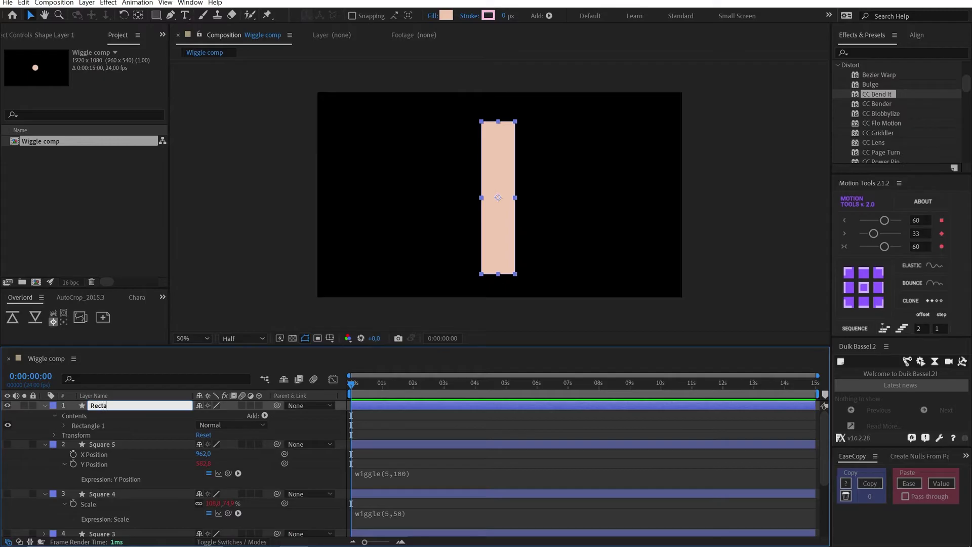
text(ngle)
key(Return)
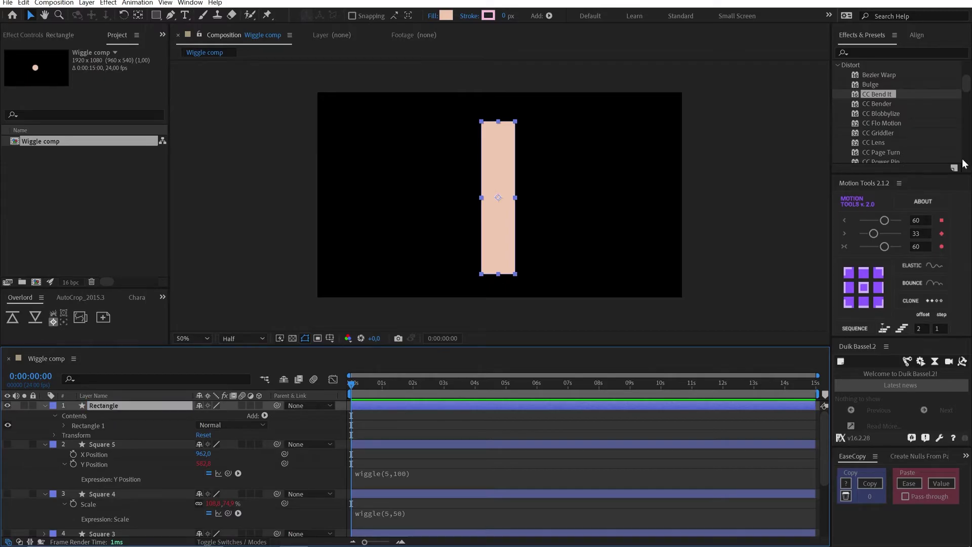
- Apply the CC Bend It effect to the Rectangle layer, placing its End point just above the shape and its Start point just below
double_click(883, 94)
drag(499, 144, 499, 118)
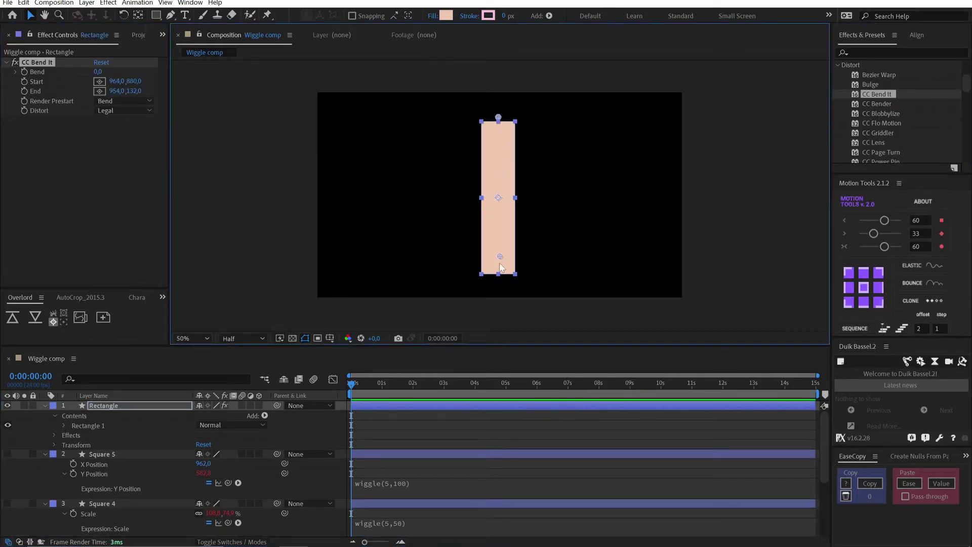
drag(499, 246, 500, 279)
click(42, 82)
- Add the expression wiggle(5,100) to the Bend property of CC Bend It and preview the bending
alt+click(24, 71)
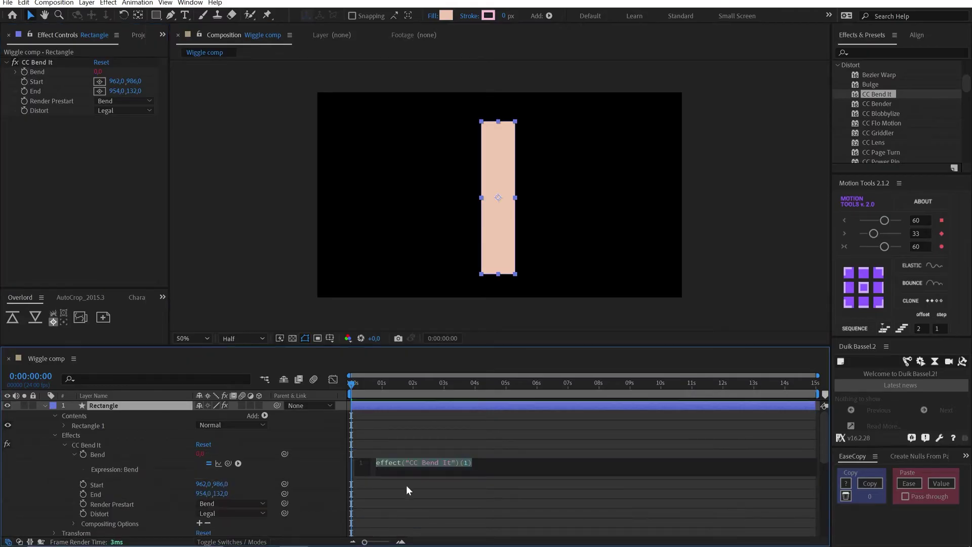
text(wiggle(5,100))
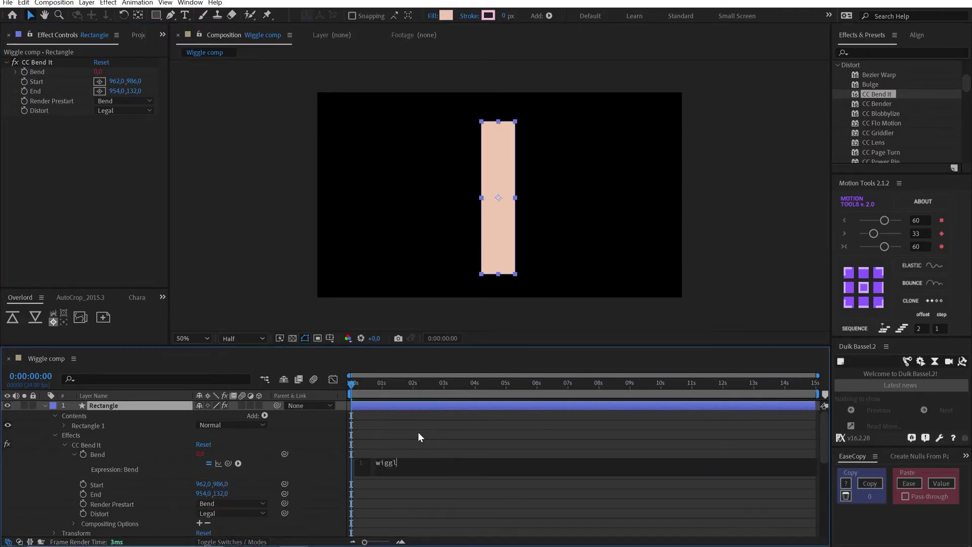
key(KP_Enter)
key(space)
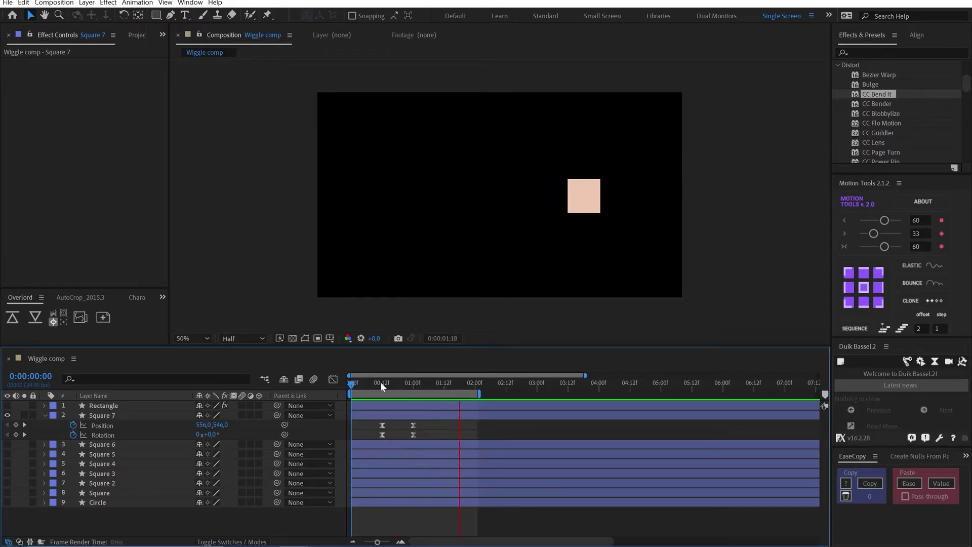
- Add Position and Rotation keyframes to the Square 7 layer at 0:00:00:06
drag(381, 382, 366, 387)
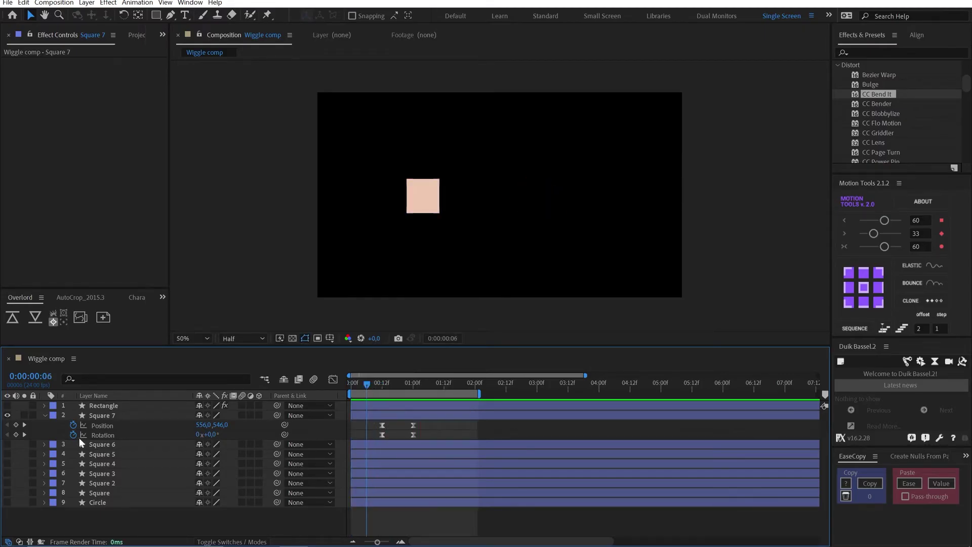
click(16, 425)
click(16, 434)
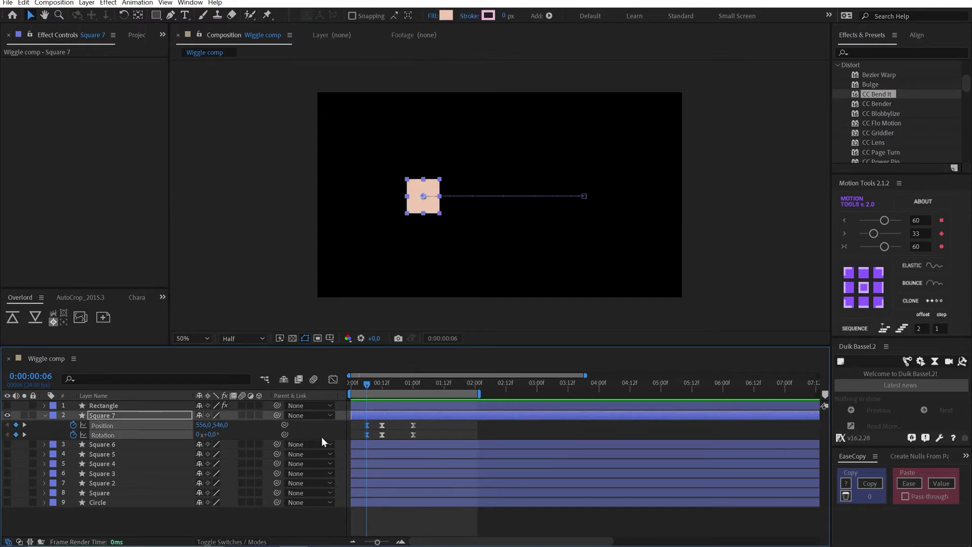
- At 0:00:00:12, set Square 7's Rotation to -30° and move the square sideways to position 482, 546
click(374, 425)
drag(374, 384, 382, 388)
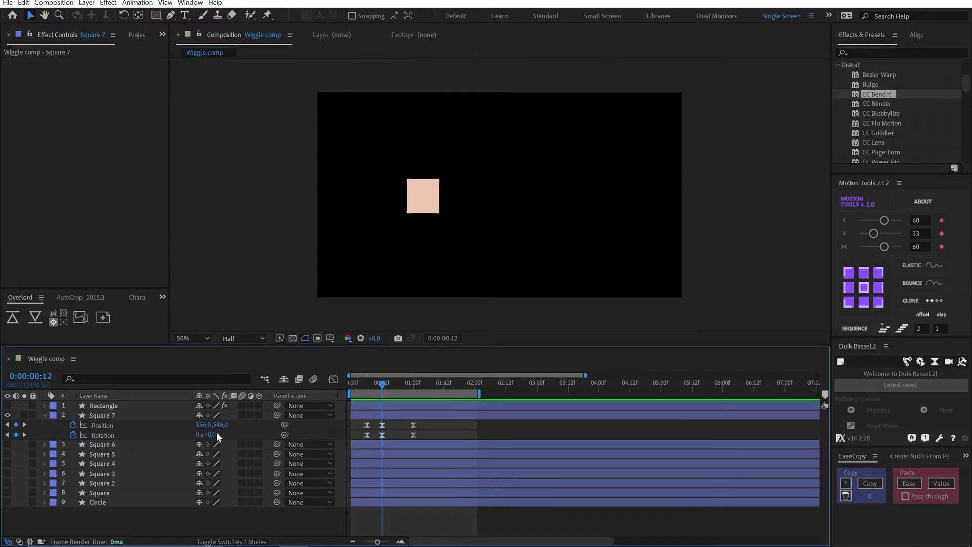
drag(217, 434, 194, 434)
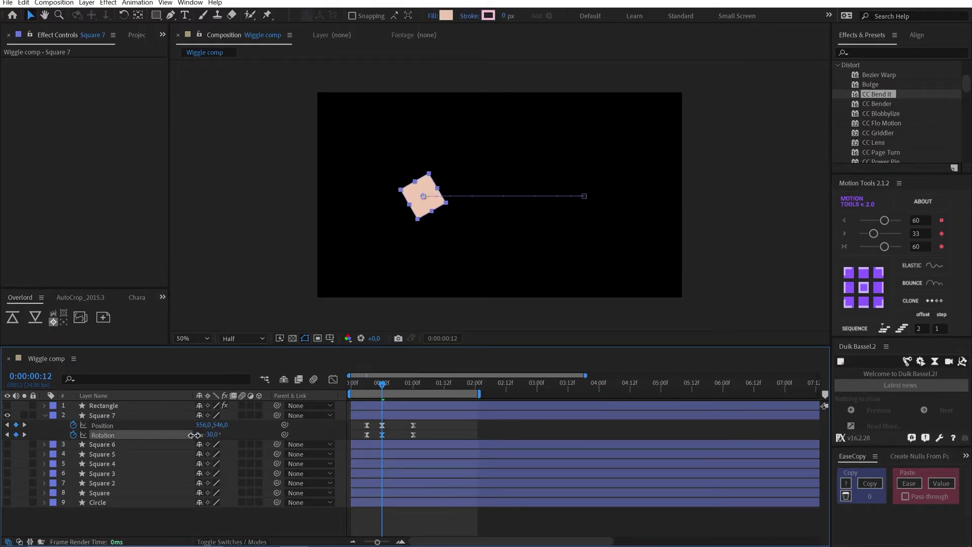
click(384, 425)
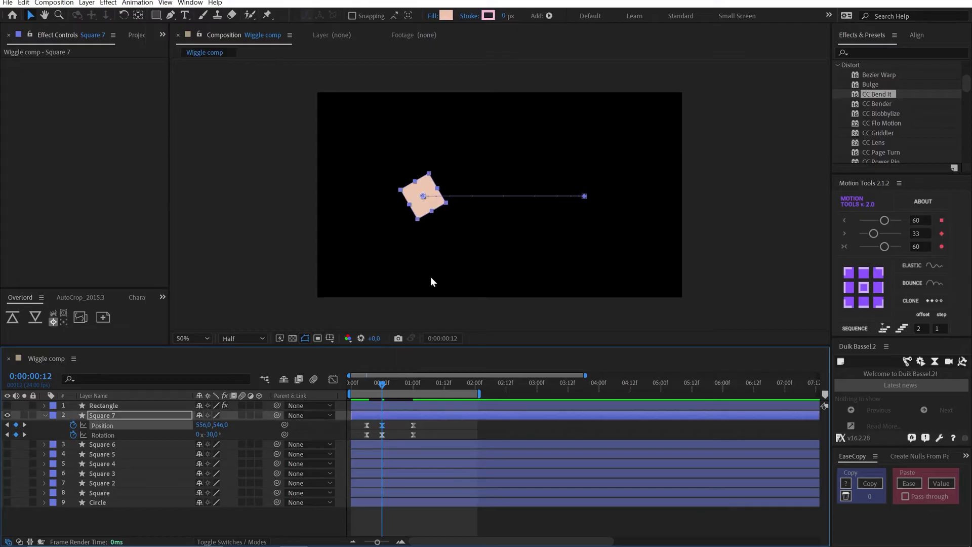
drag(427, 210, 414, 212)
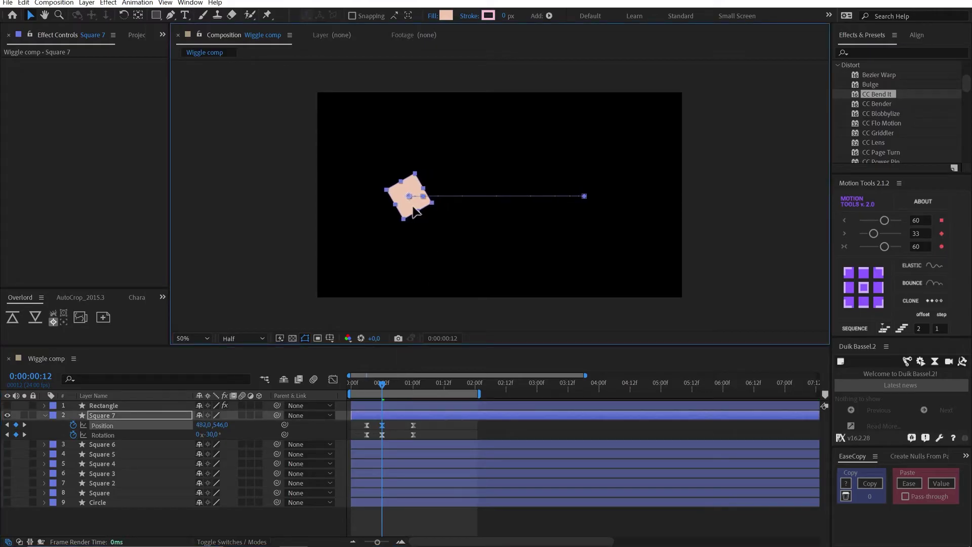
- Check Square 7's pose and its Position and Rotation keyframes at 0:00:00:06
click(366, 383)
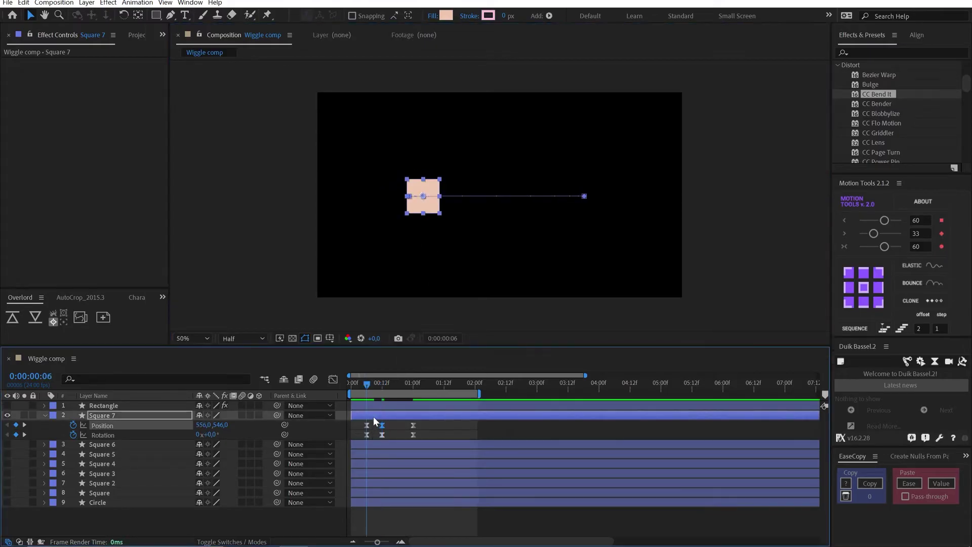
drag(372, 416, 365, 436)
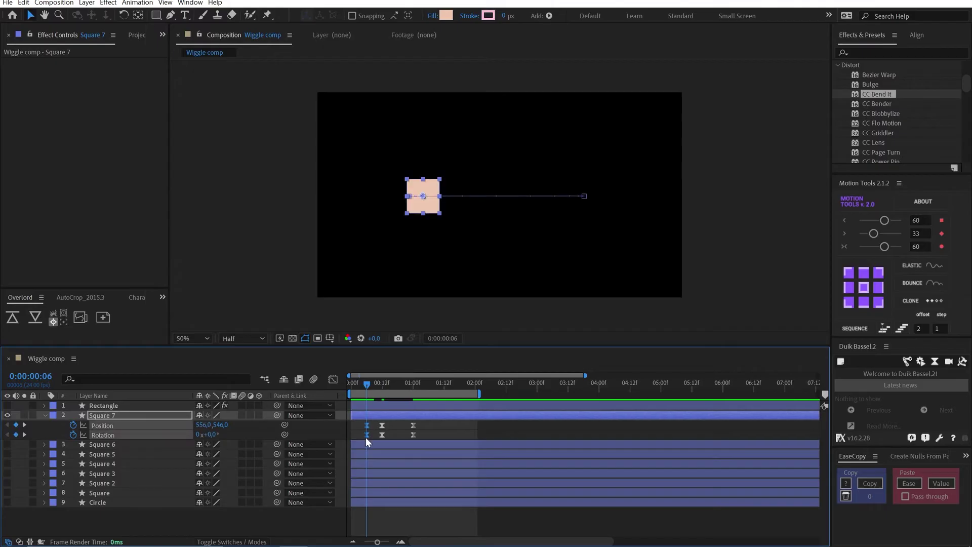
click(355, 384)
key(F2)
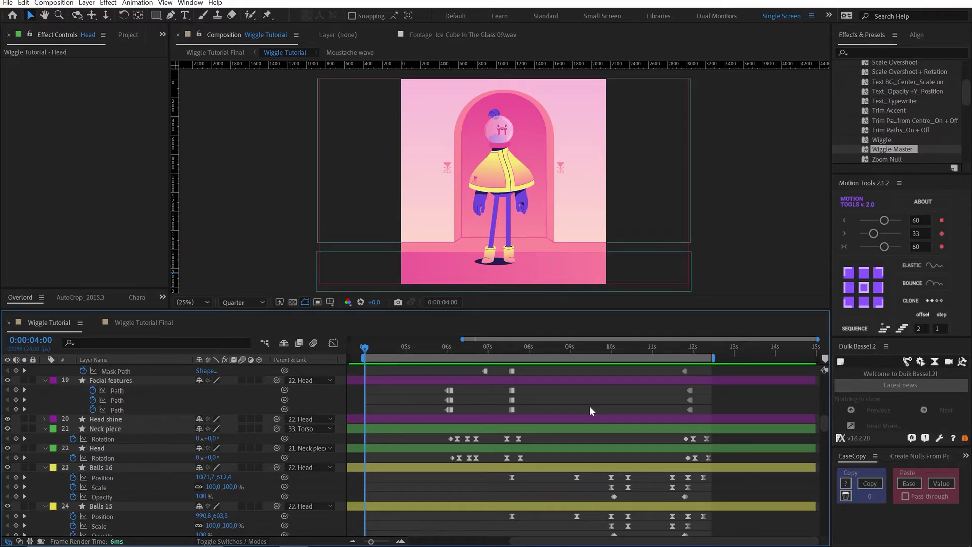
- Preview the Wiggle Tutorial composition and inspect the helmet close-up between 0:00:09:13 and 0:00:09:17
key(space)
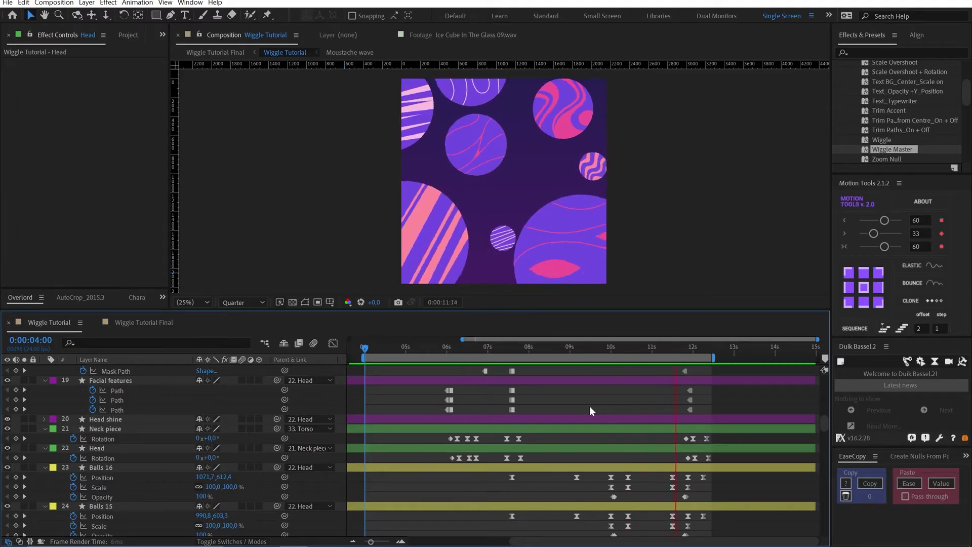
click(571, 347)
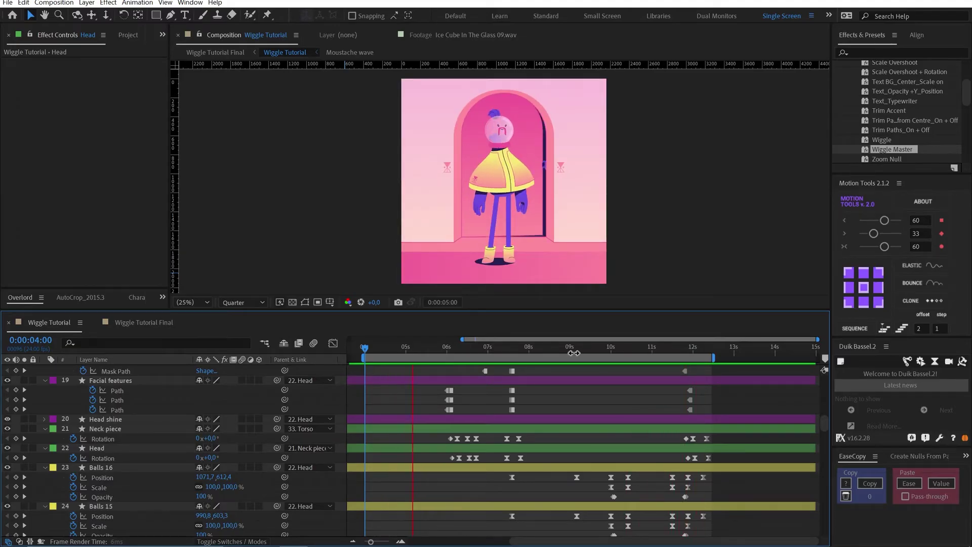
drag(578, 346, 592, 388)
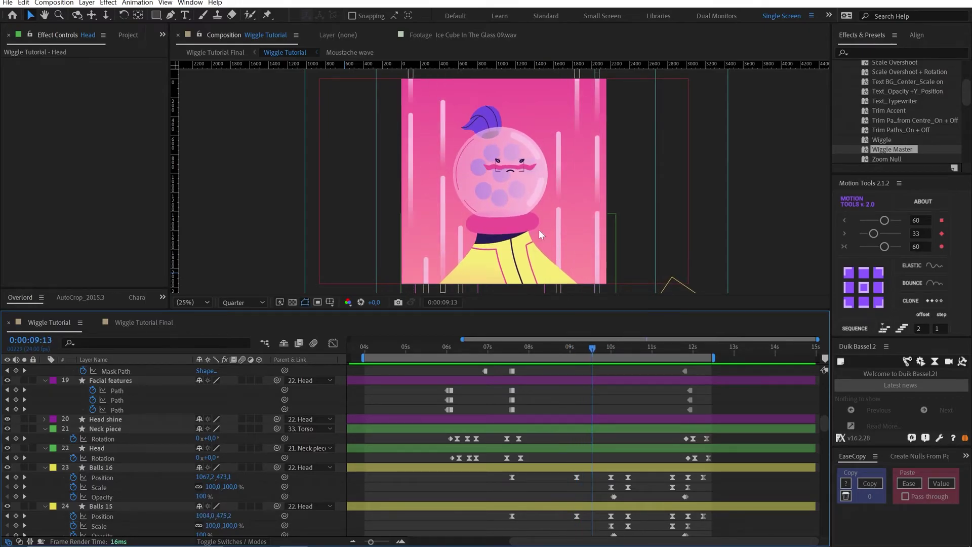
click(460, 174)
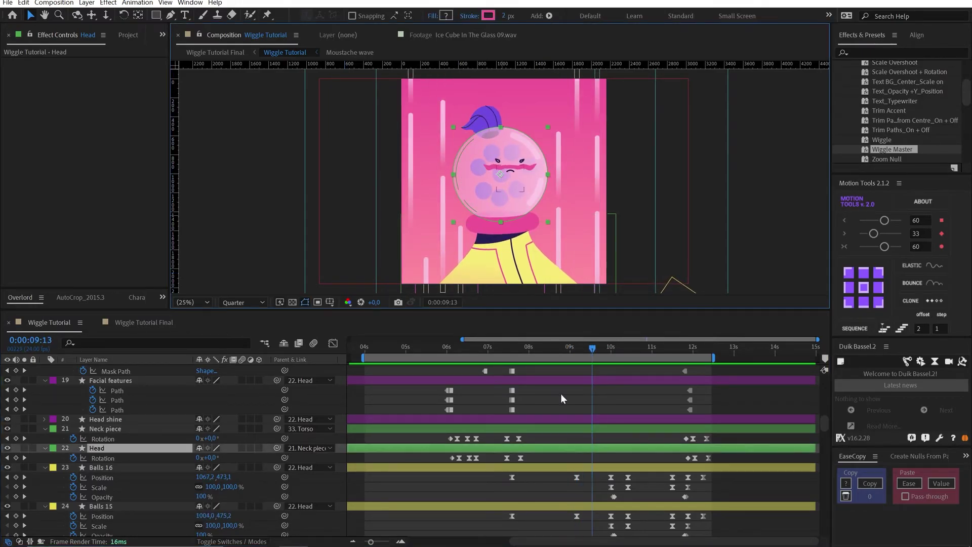
click(538, 263)
click(498, 199)
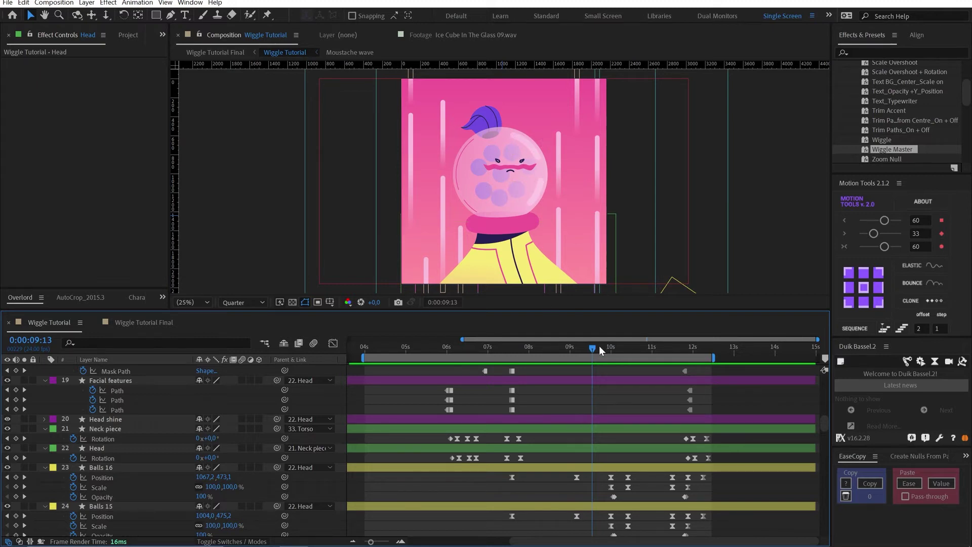
mouse_move(600, 346)
mouse_down()
mouse_move(617, 351)
mouse_move(596, 354)
mouse_move(619, 360)
mouse_move(599, 353)
mouse_up()
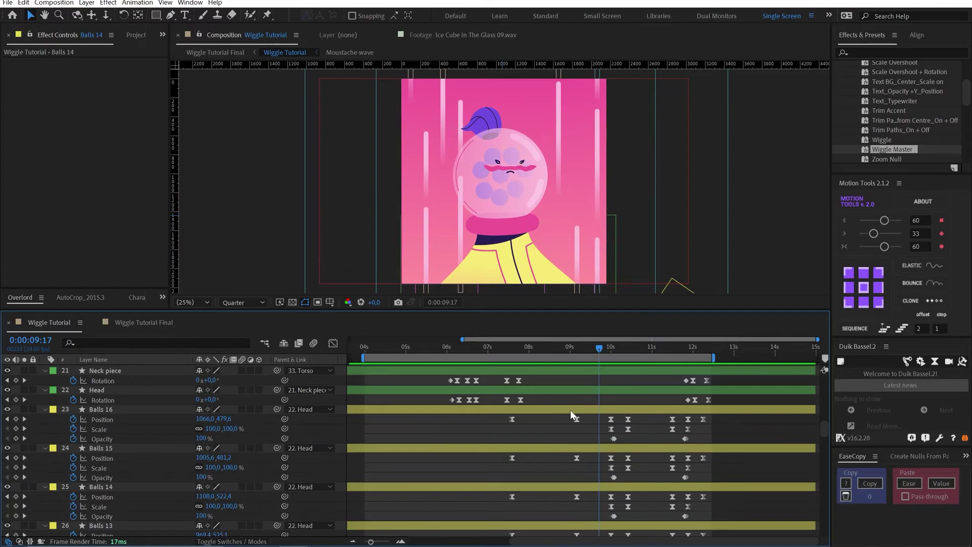
- Examine the Position keyframes of the Balls 16, Balls 15 and Balls 14 layers, and return to 0:00:06:17
click(557, 409)
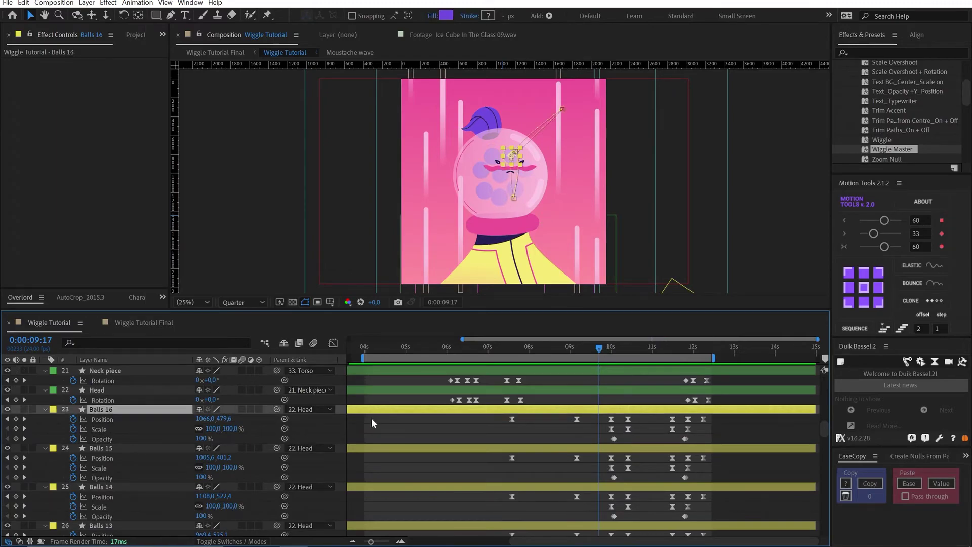
click(123, 418)
click(117, 457)
click(114, 495)
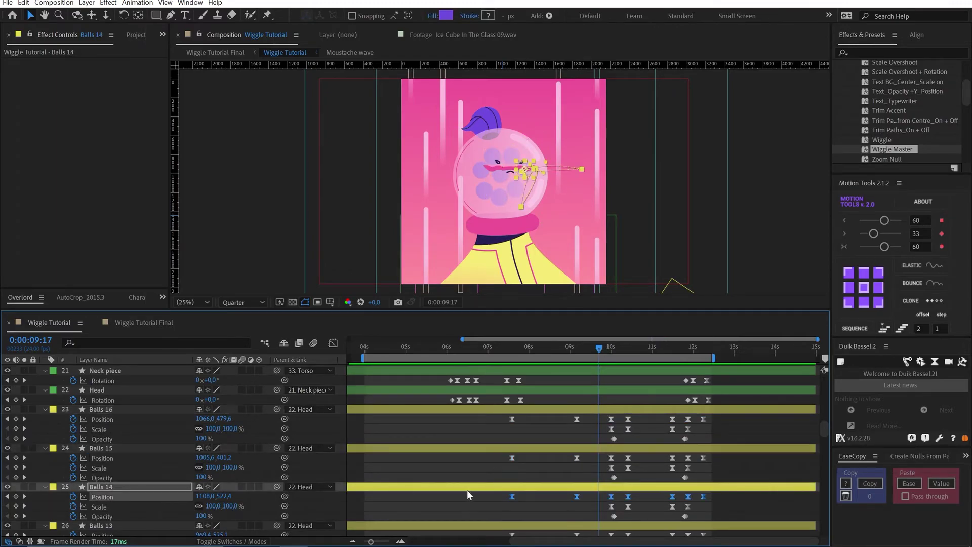
click(482, 455)
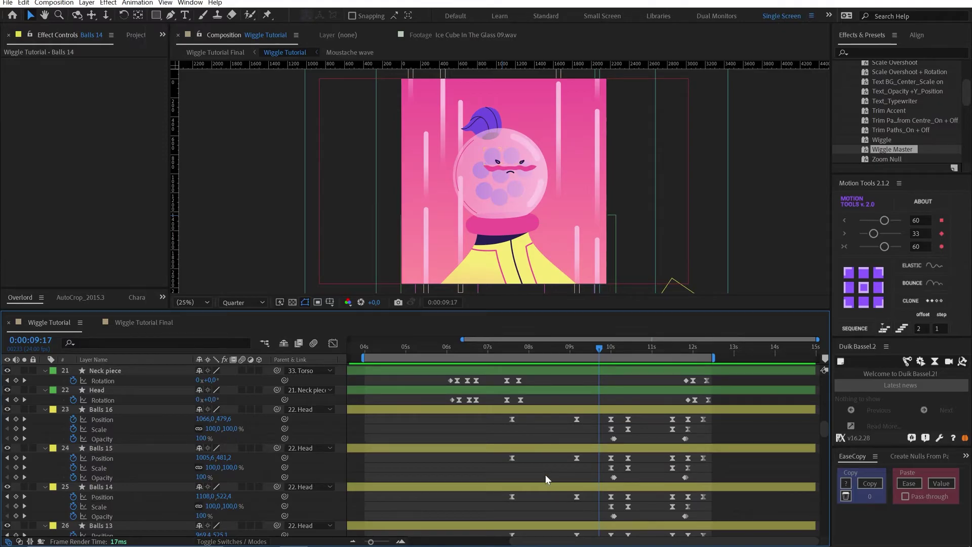
drag(572, 347, 475, 393)
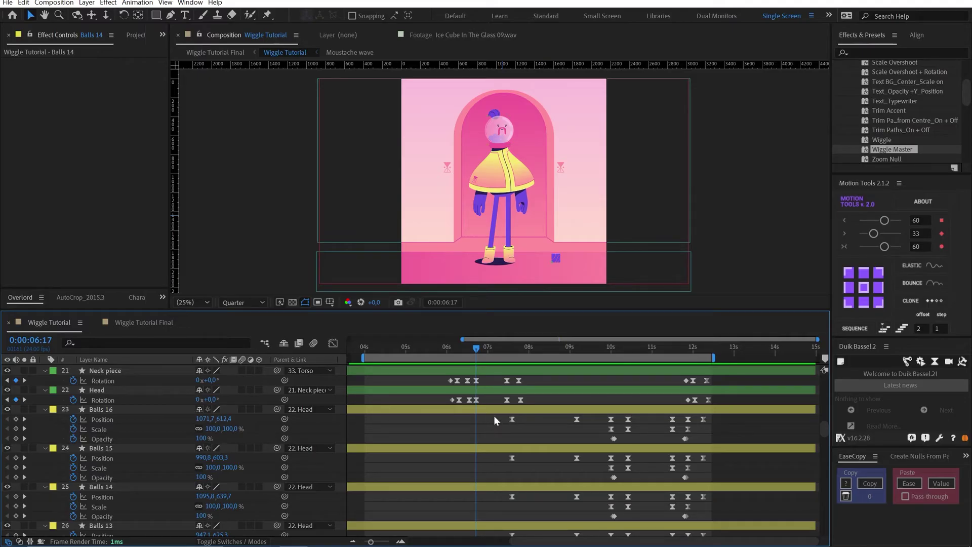
click(86, 3)
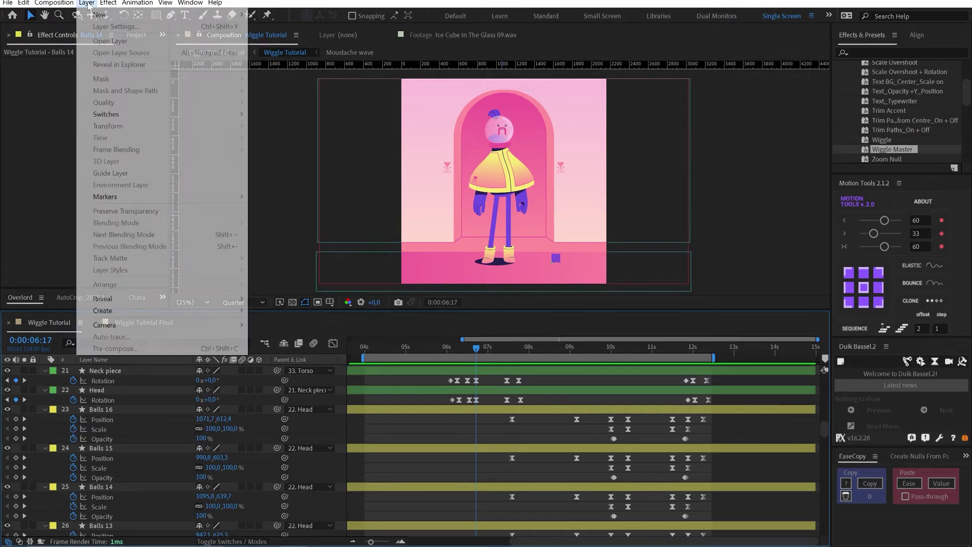
mouse_move(152, 14)
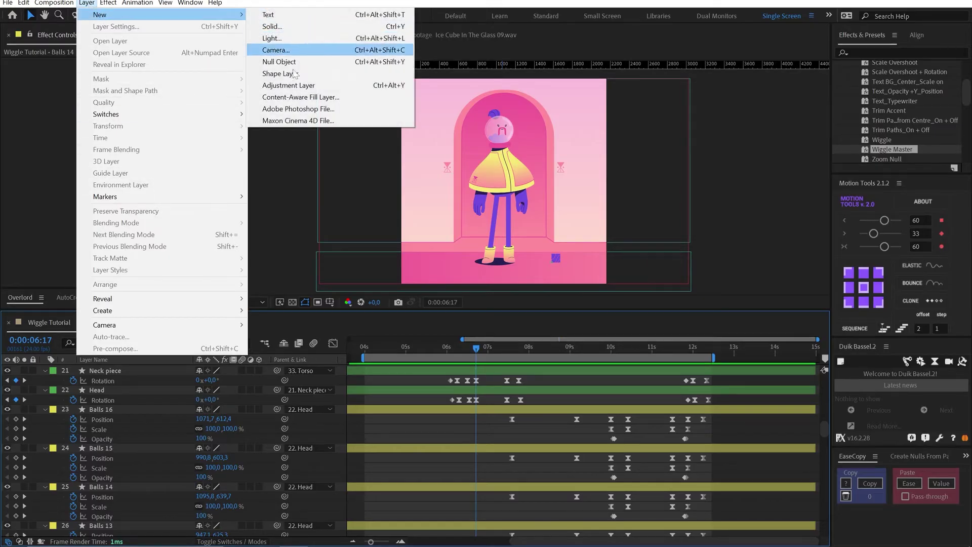
click(303, 65)
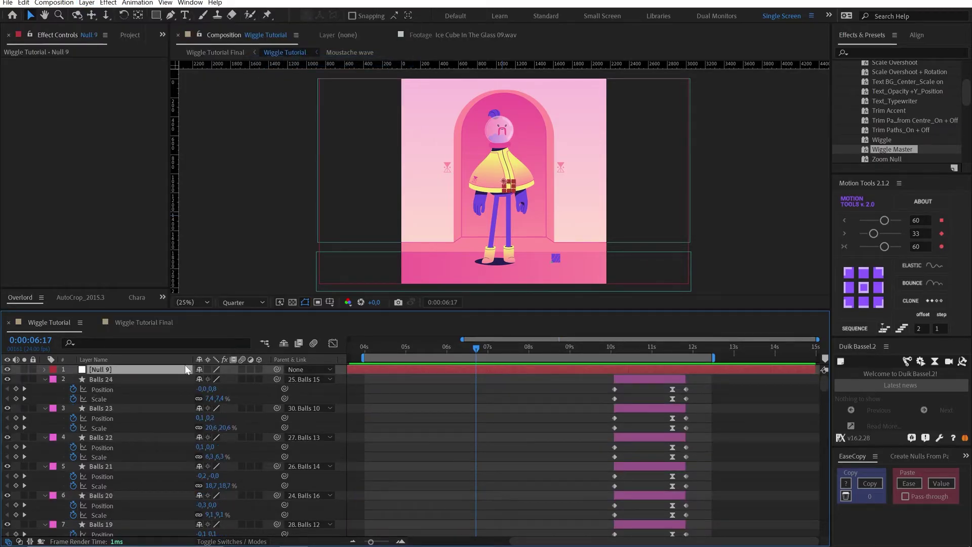
key(ctrl+z)
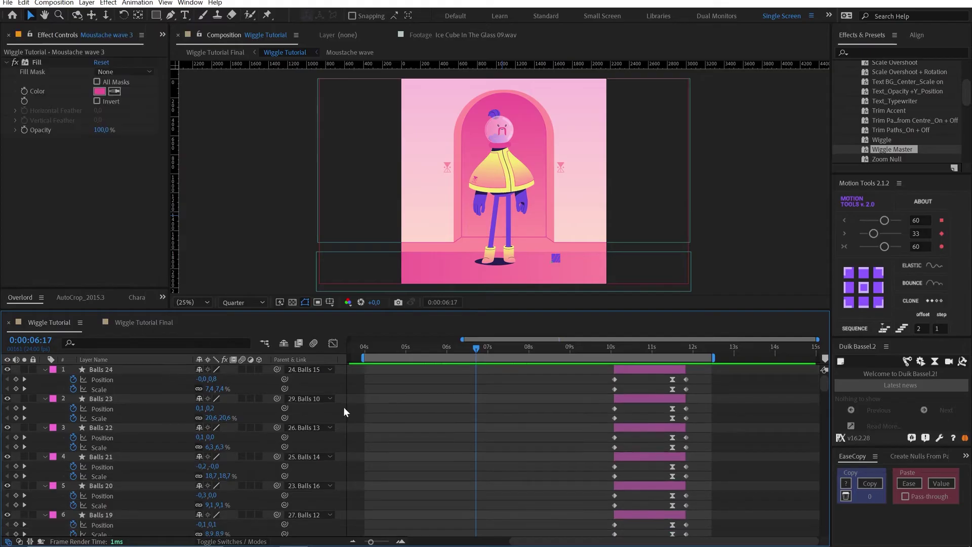
- Create a null object directly above the Balls 16 layer and rename it Wiggle Master
scroll(496, 443, down, 10)
scroll(496, 442, down, 5)
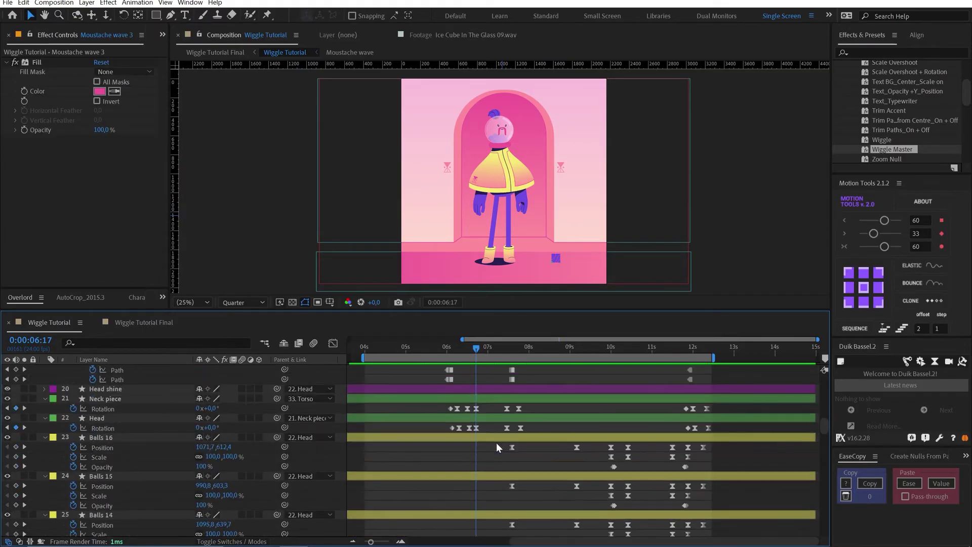
click(494, 436)
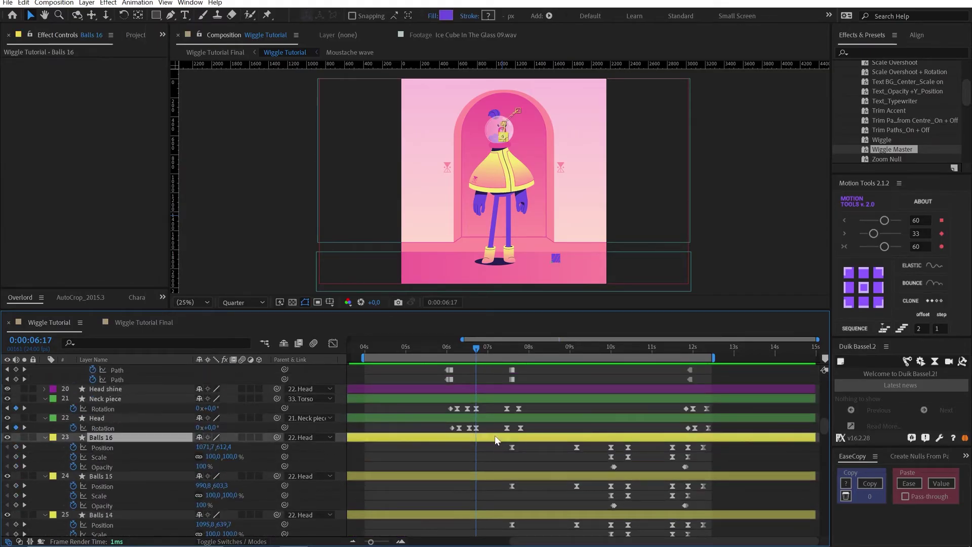
key(ctrl+alt+shift+y)
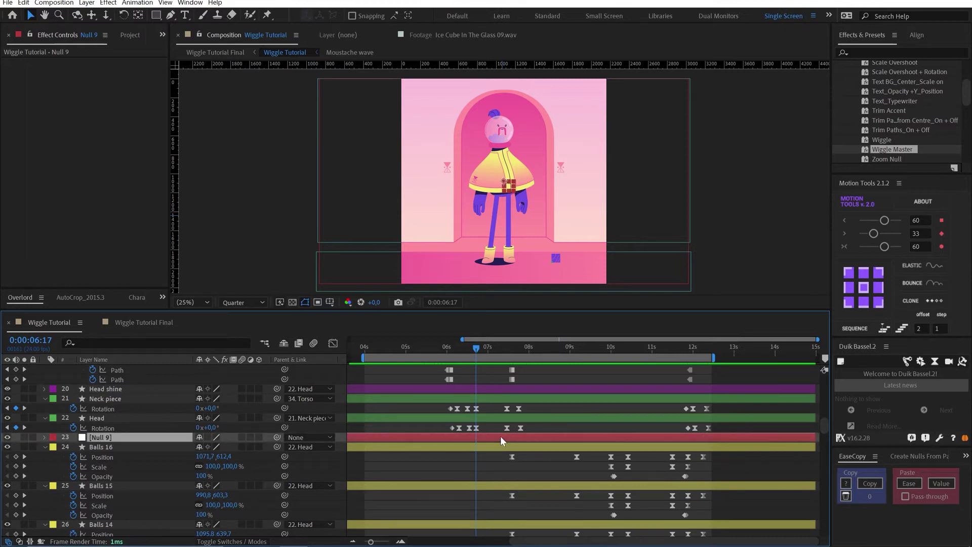
key(Return)
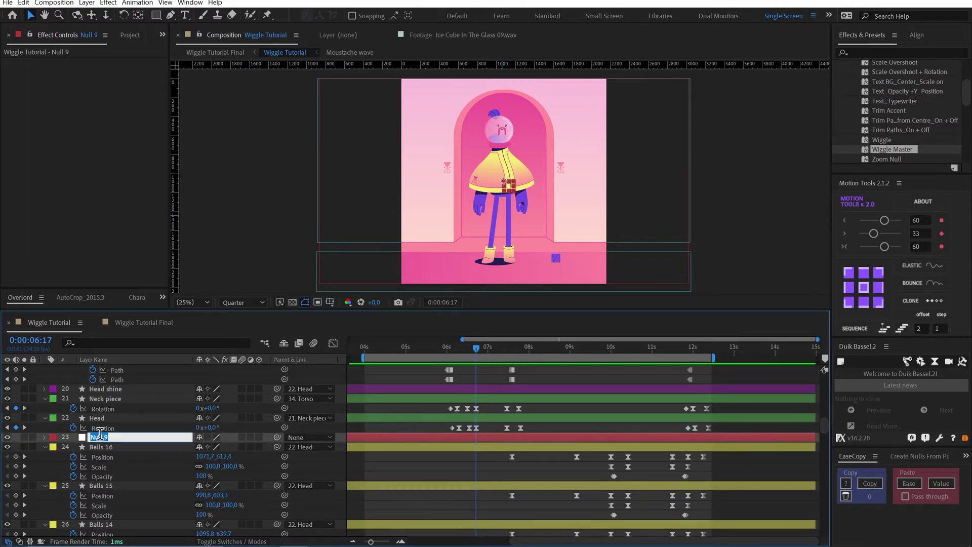
text(Wiggle Master)
click(449, 459)
click(466, 436)
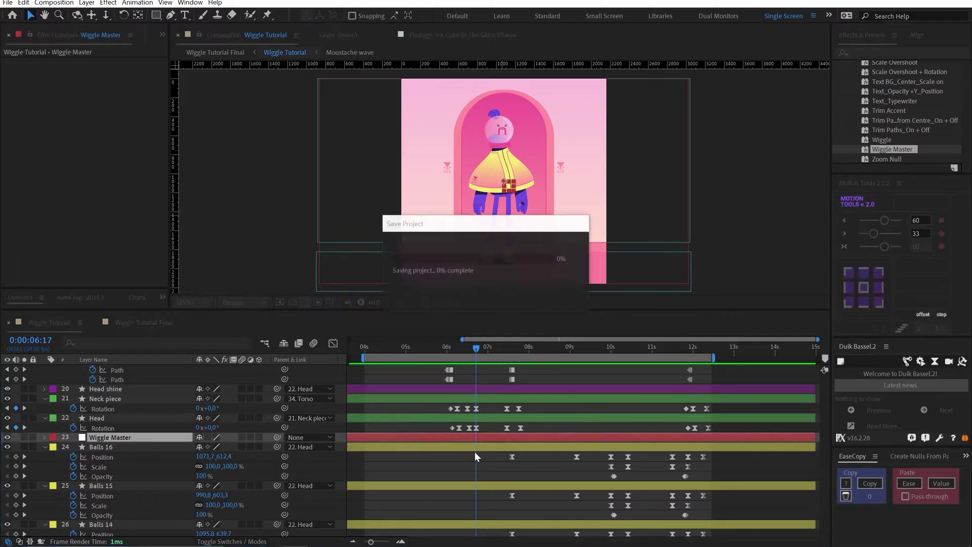
click(477, 457)
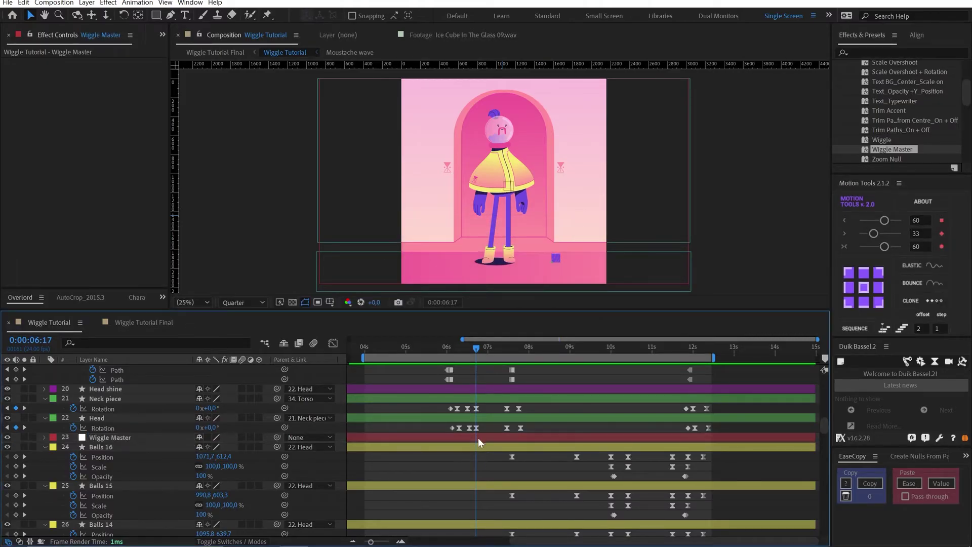
- Add a Slider Control effect to the Wiggle Master layer and rename the effect Freq
click(460, 438)
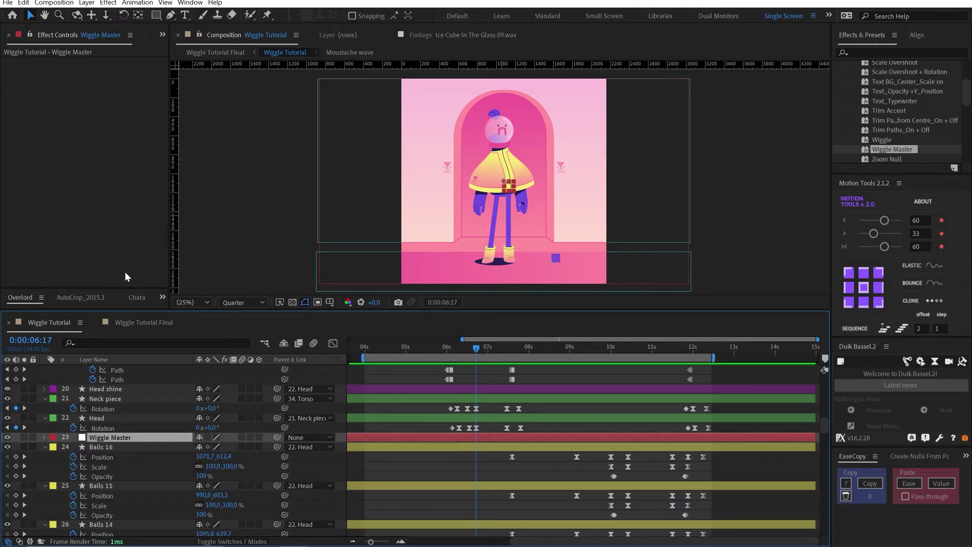
click(108, 3)
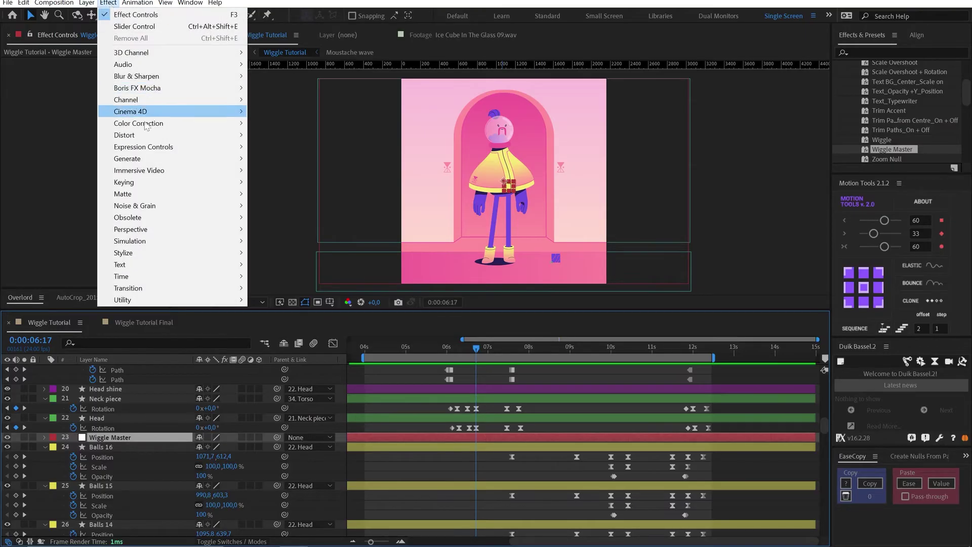
mouse_move(232, 147)
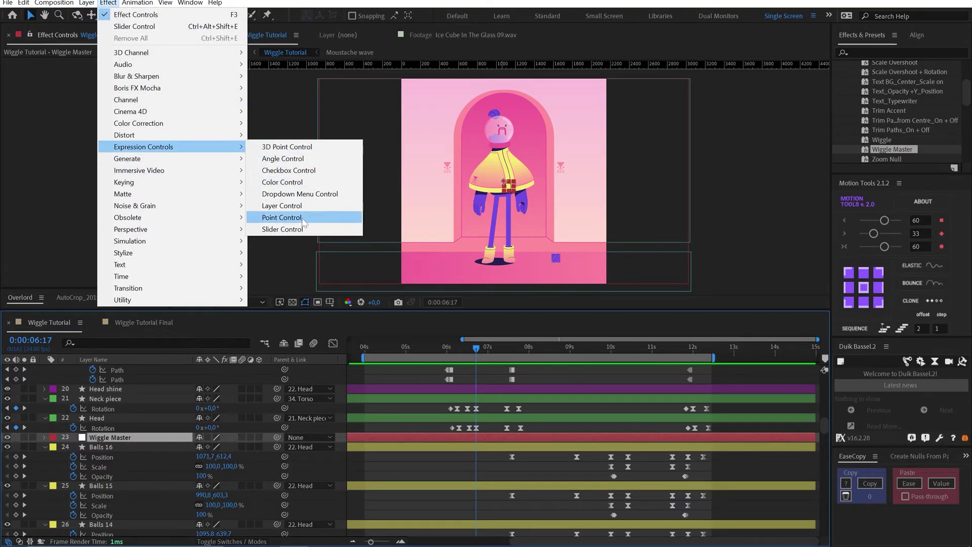
click(303, 230)
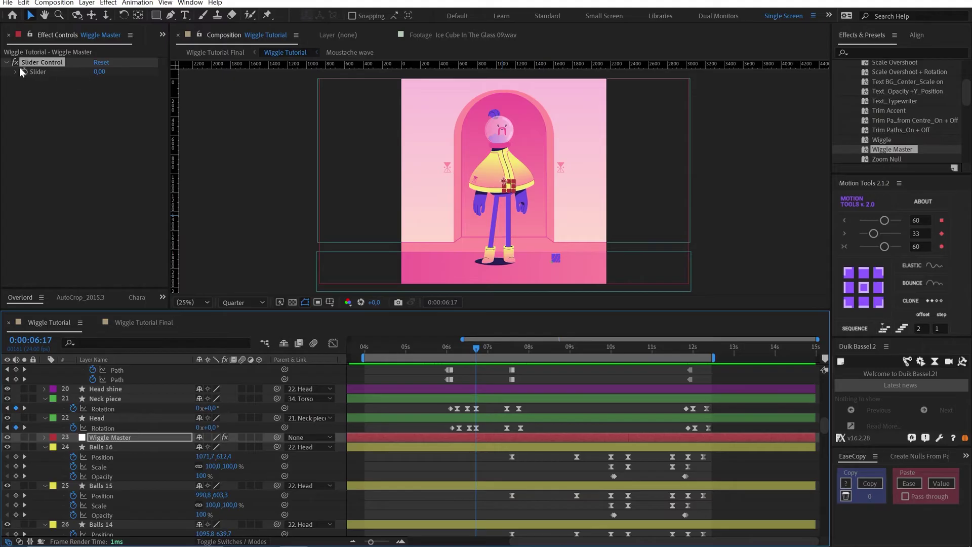
click(39, 64)
key(Return)
text(F)
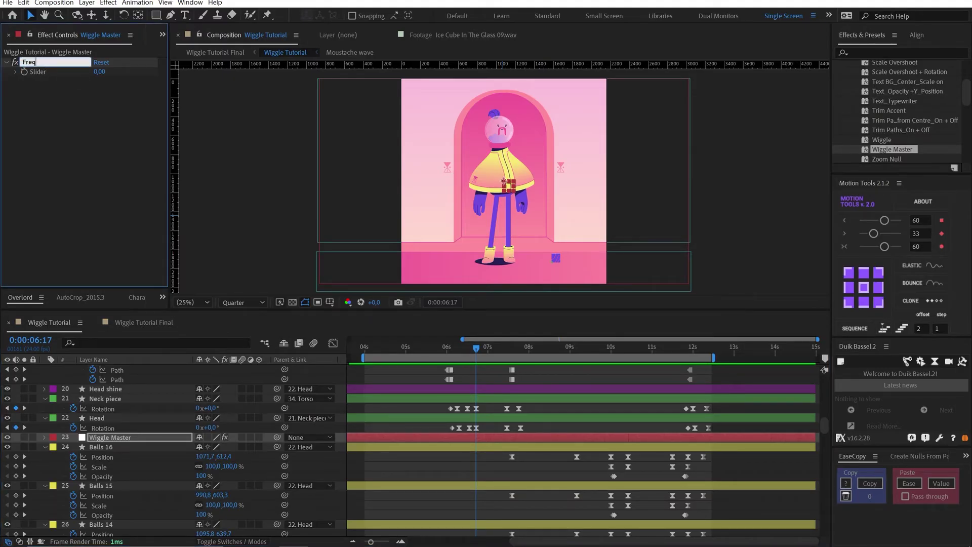
text(req)
key(Return)
- Duplicate the Freq slider on the Wiggle Master layer and rename the copy Amount
key(ctrl+d)
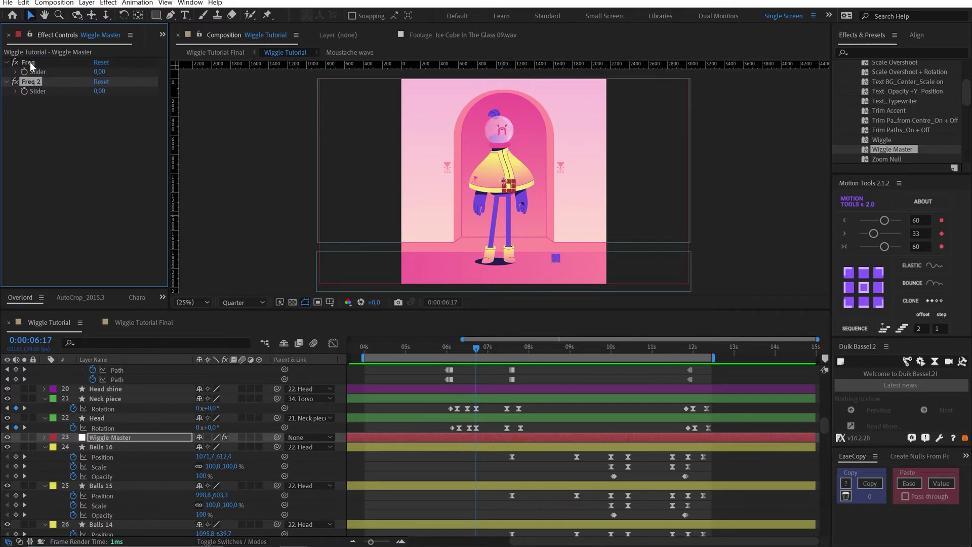
key(Return)
text(Amou)
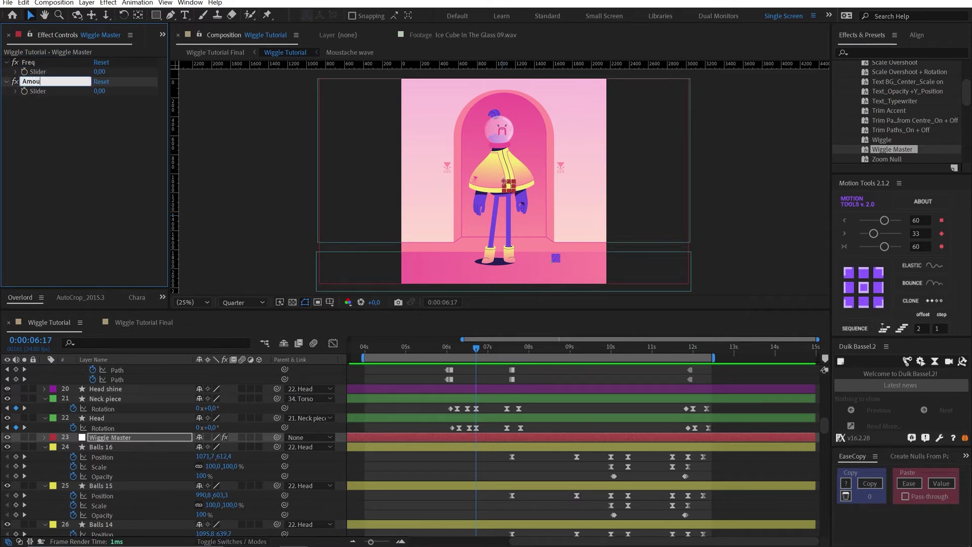
text(nt)
key(Return)
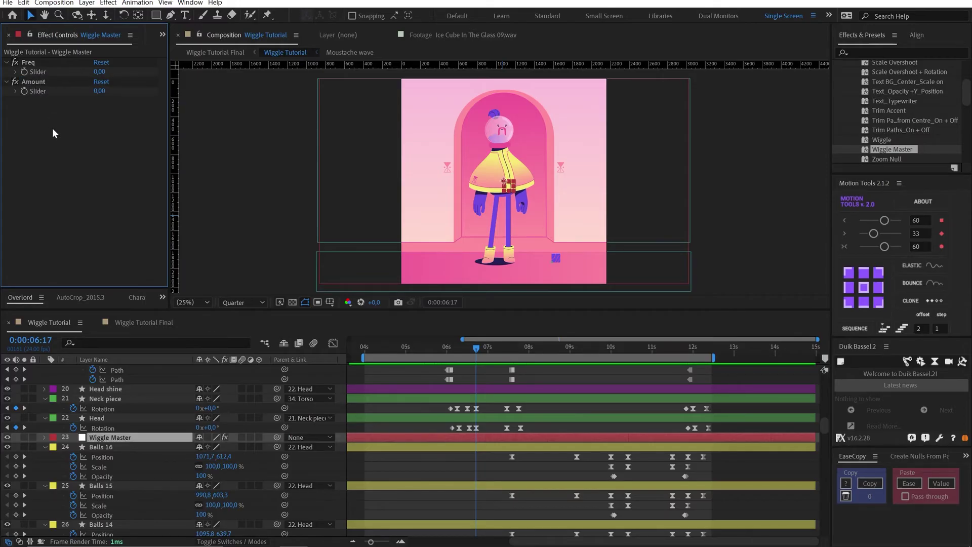
- Select the Wiggle Master layer and lock its effect controls so its sliders stay displayed when other layers are selected
click(101, 447)
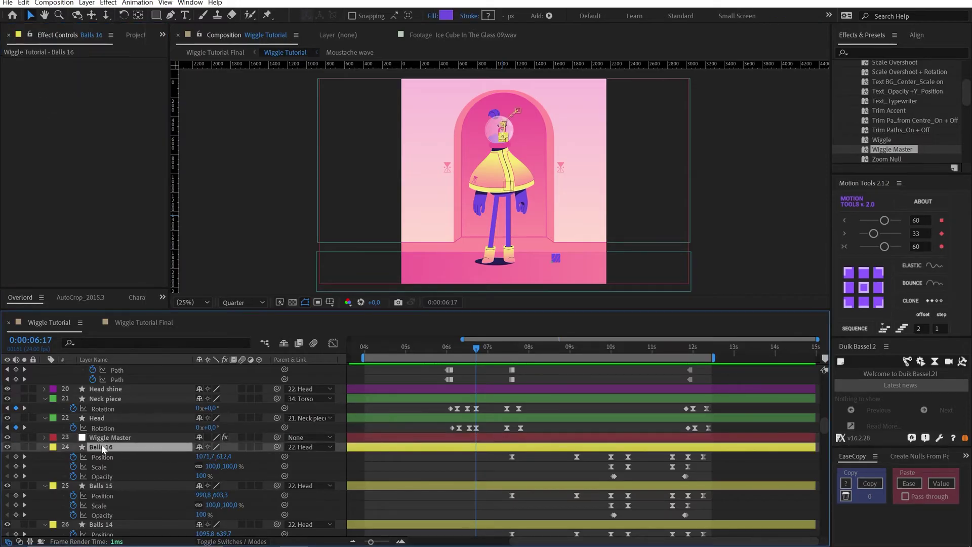
click(104, 437)
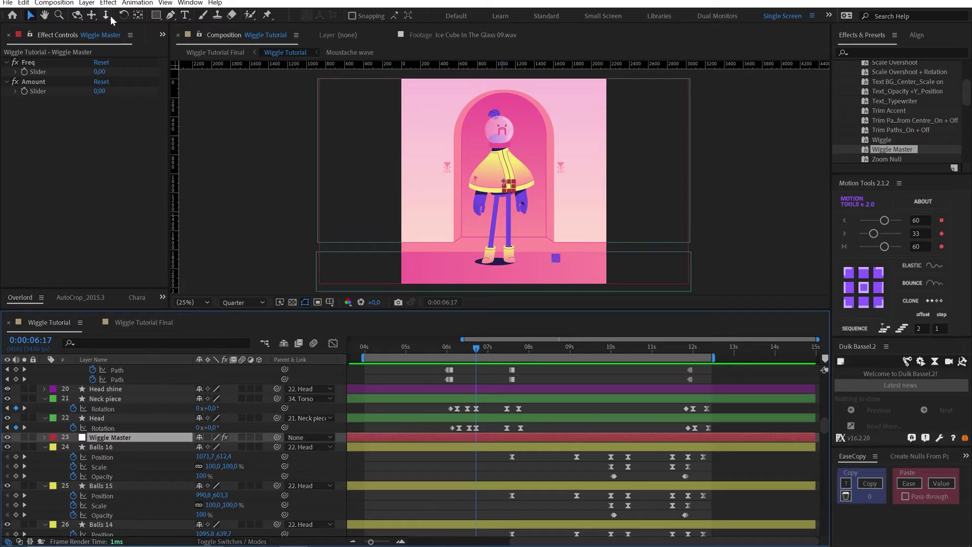
click(30, 36)
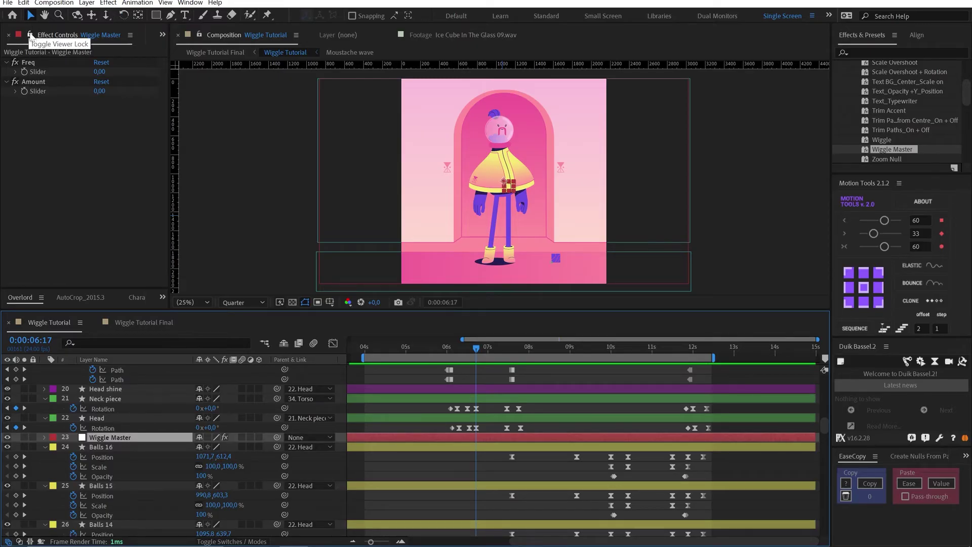
click(51, 183)
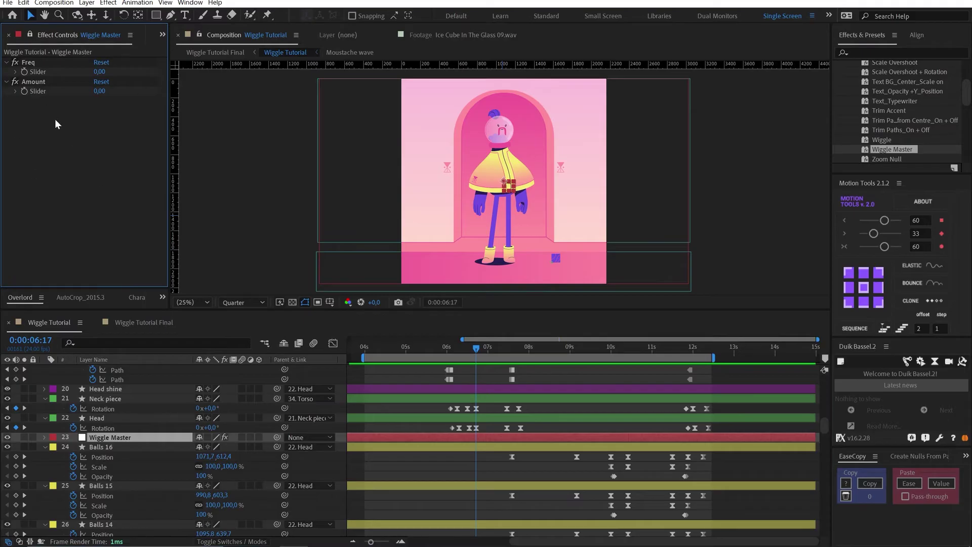
- Start an expression on the Position of Balls 16 that defines freq as a reference to Wiggle Master's Freq slider
click(107, 447)
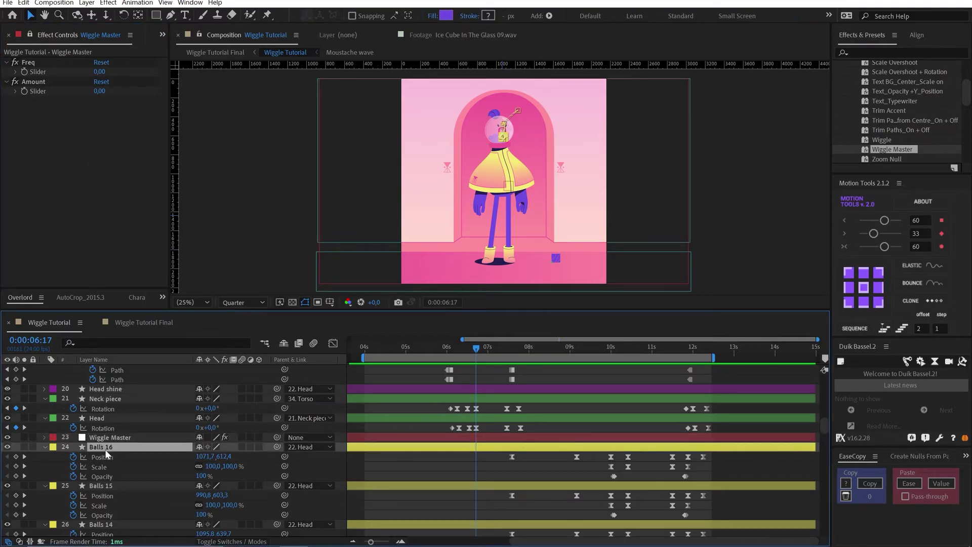
alt+click(74, 458)
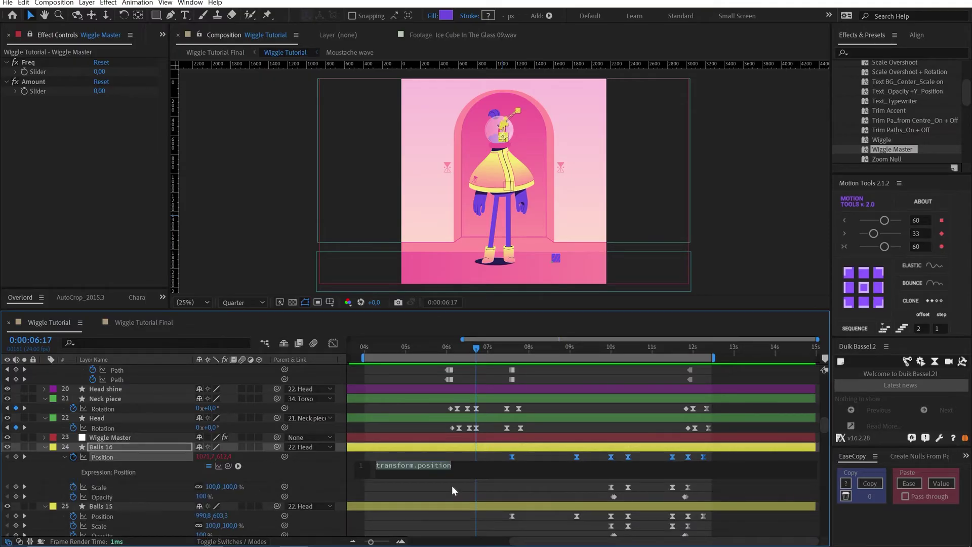
text(freq)
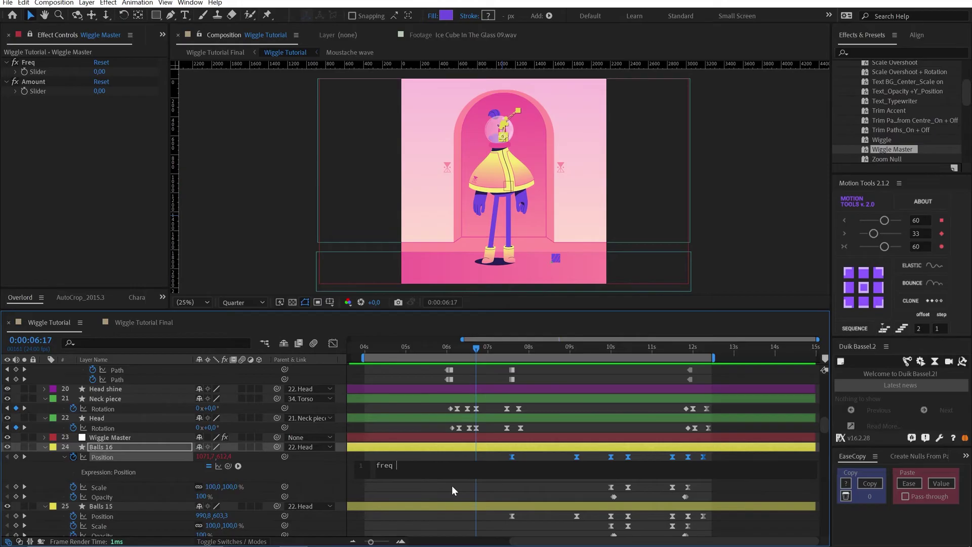
text(=)
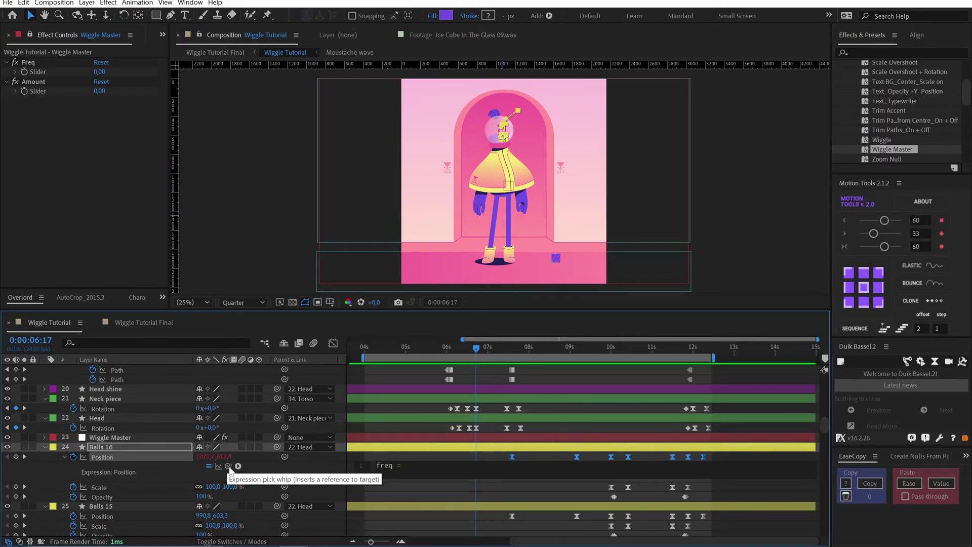
drag(228, 466, 41, 74)
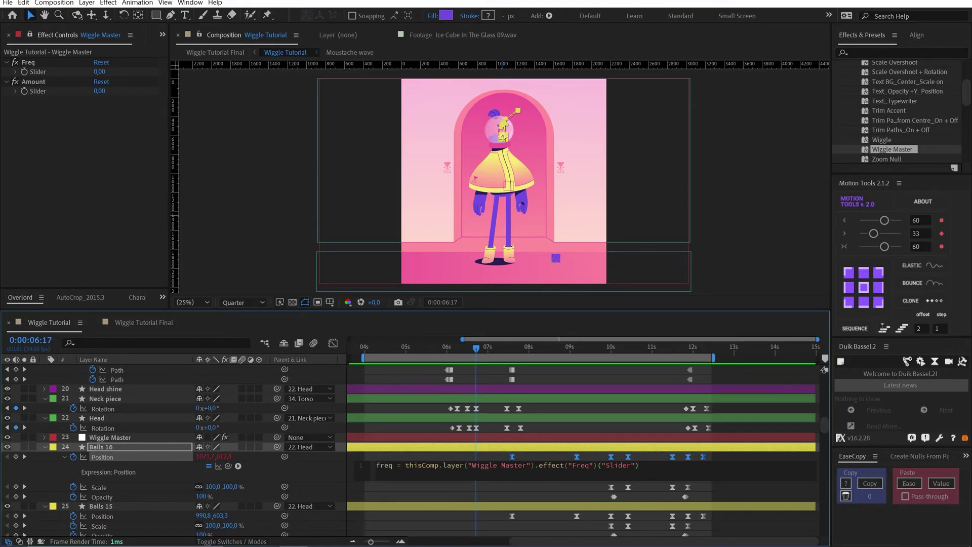
text(;)
key(Return)
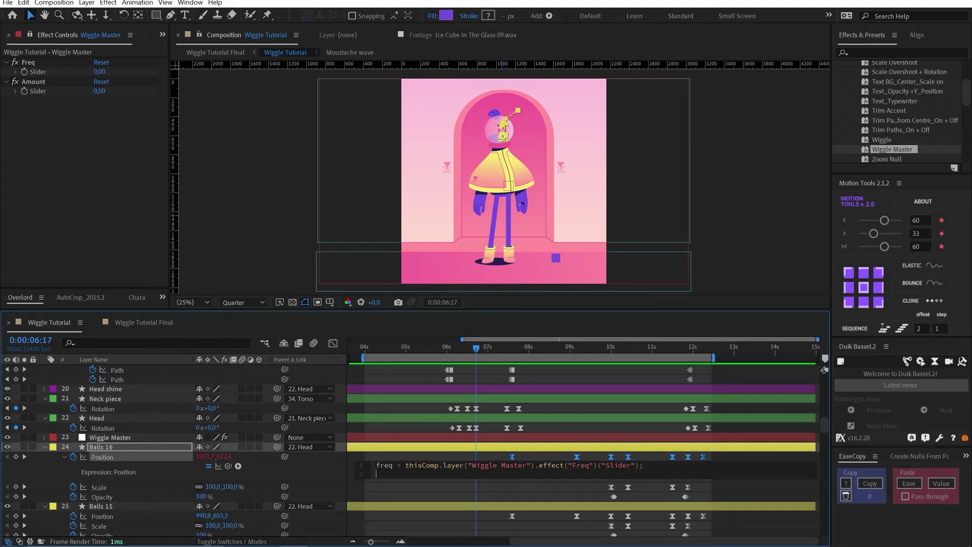
- Add a second expression line defining amount as a reference to Wiggle Master's Amount slider, followed by a blank line
text(amount)
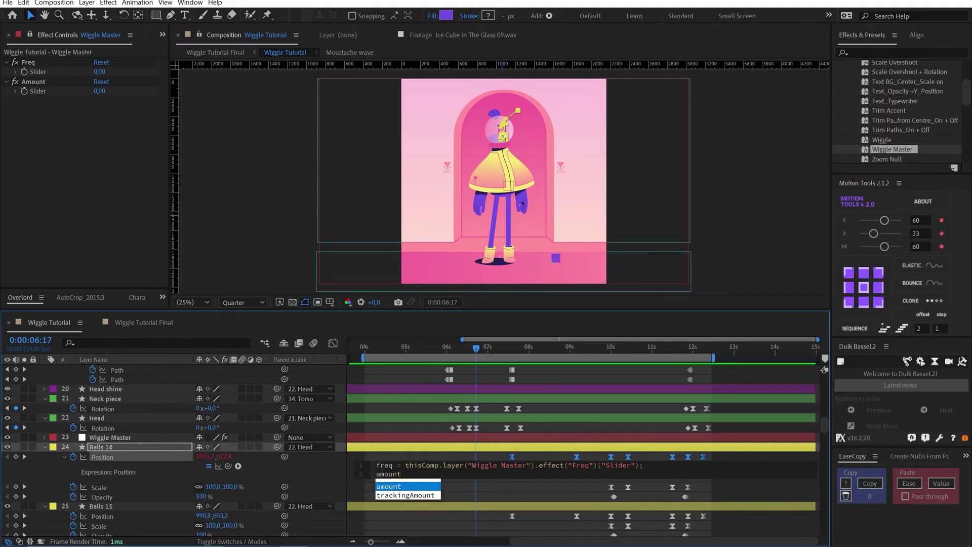
text( =)
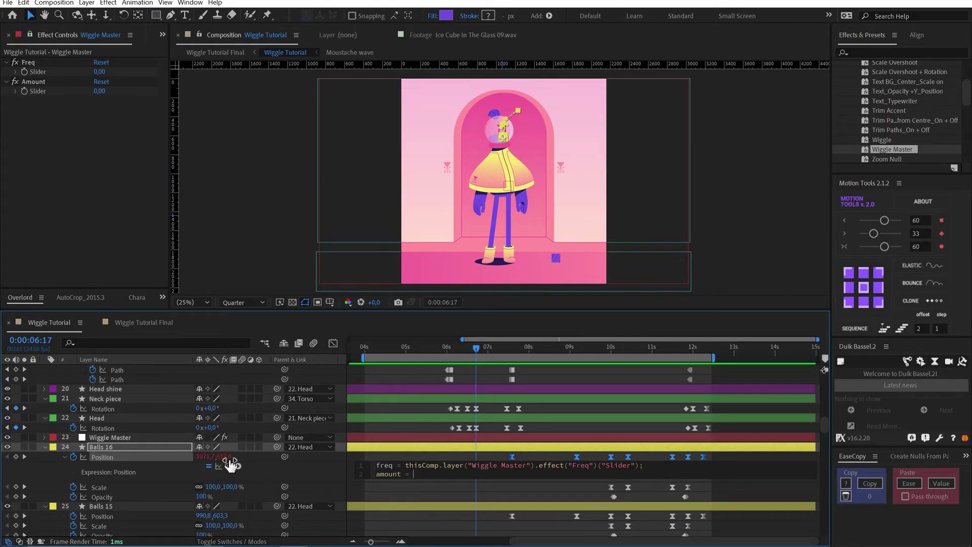
drag(226, 462, 38, 92)
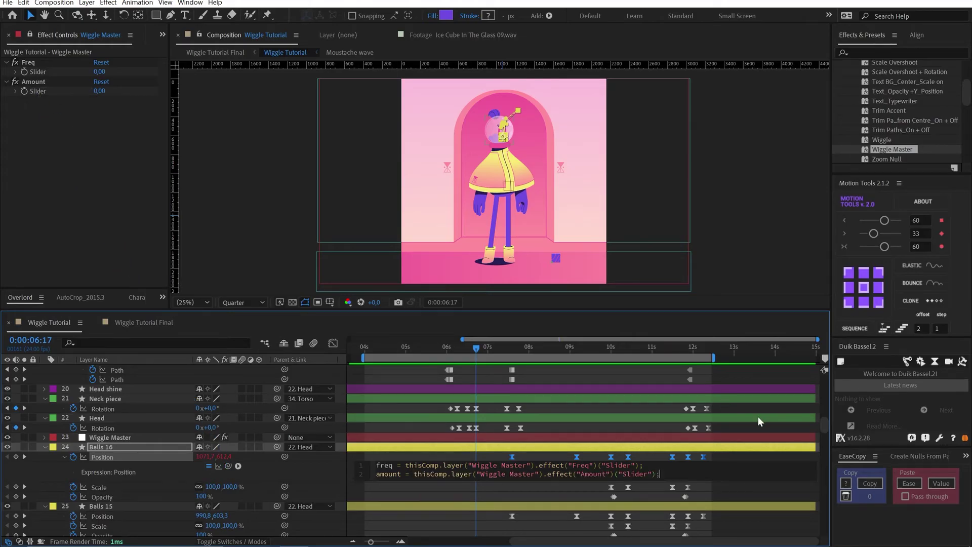
key(Return)
key(Return)
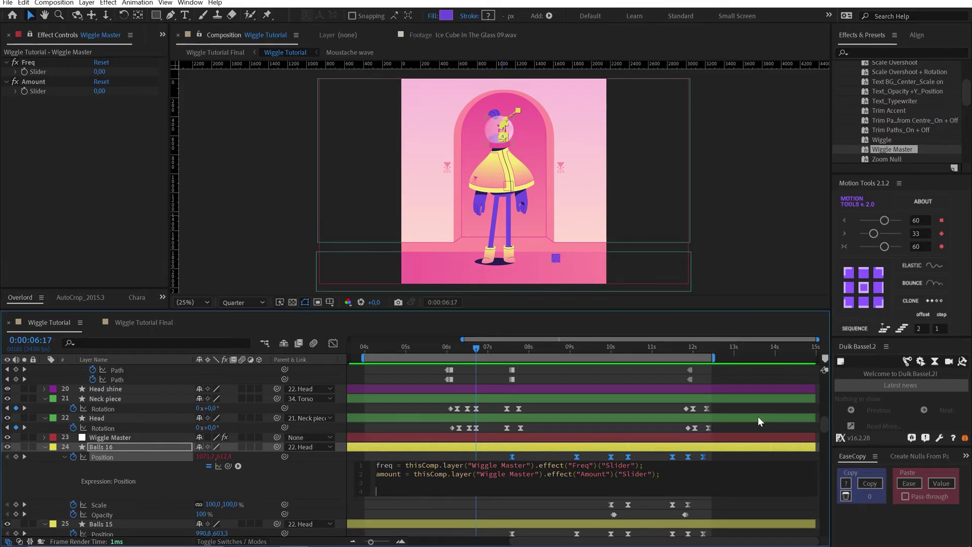
- Finish the Balls 16 Position expression with wiggle(freq, amount); and apply it
text(wigg)
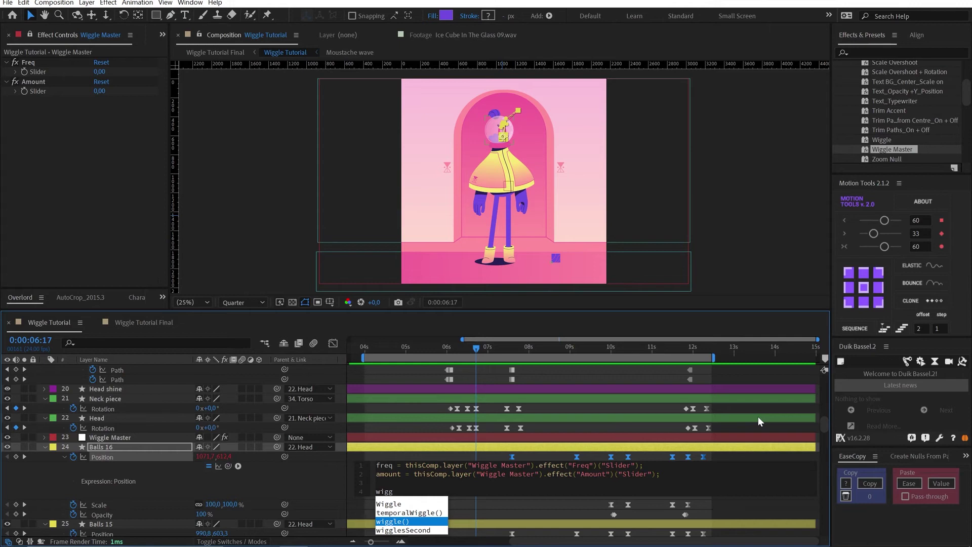
key(Return)
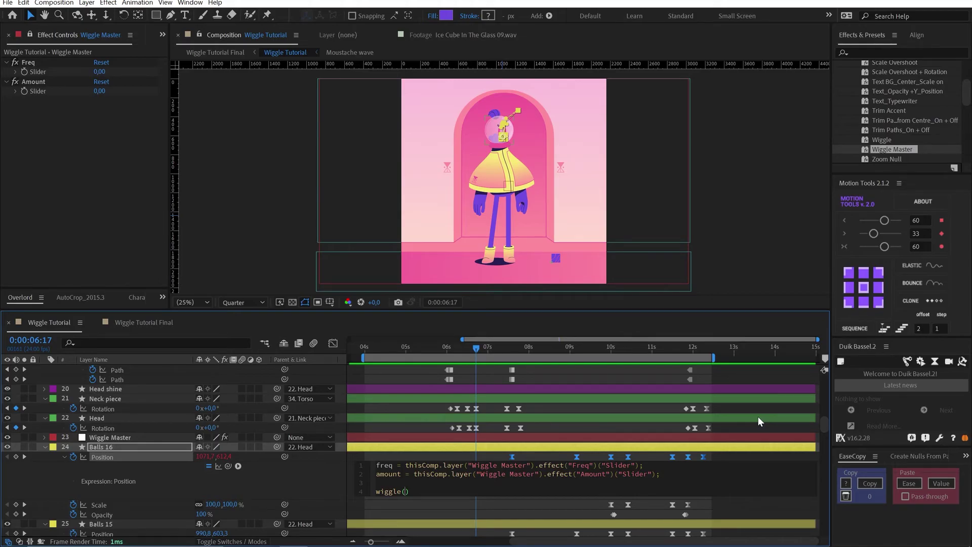
text(freq, amount);)
click(553, 505)
click(494, 446)
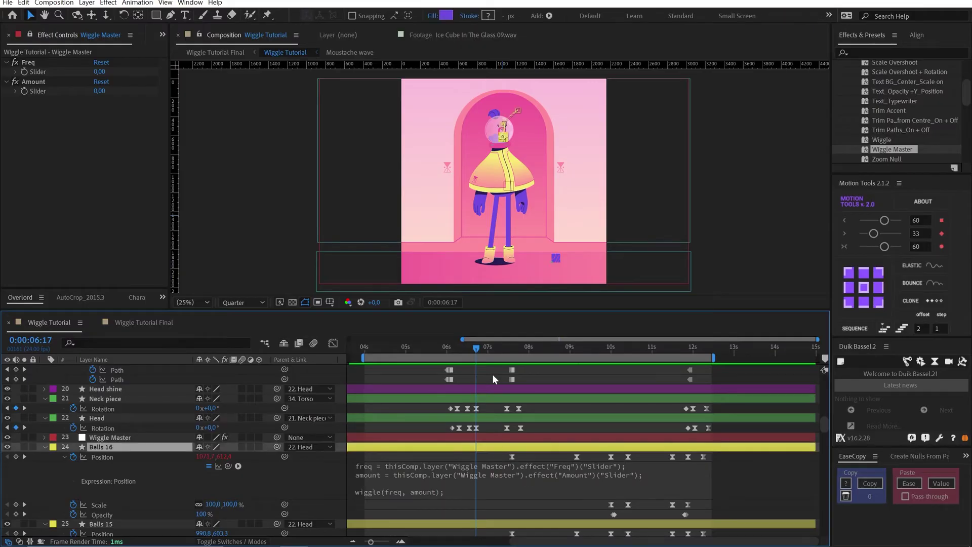
- Play the animation from 0:00:07:01 to check the motion of Balls 16
mouse_move(493, 344)
mouse_down()
mouse_move(509, 345)
mouse_move(489, 348)
mouse_up()
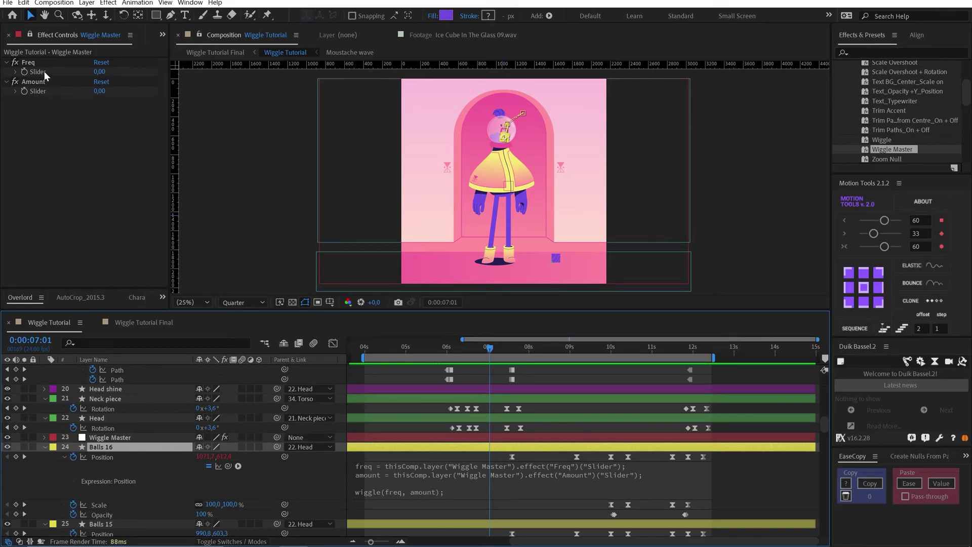
key(space)
click(97, 119)
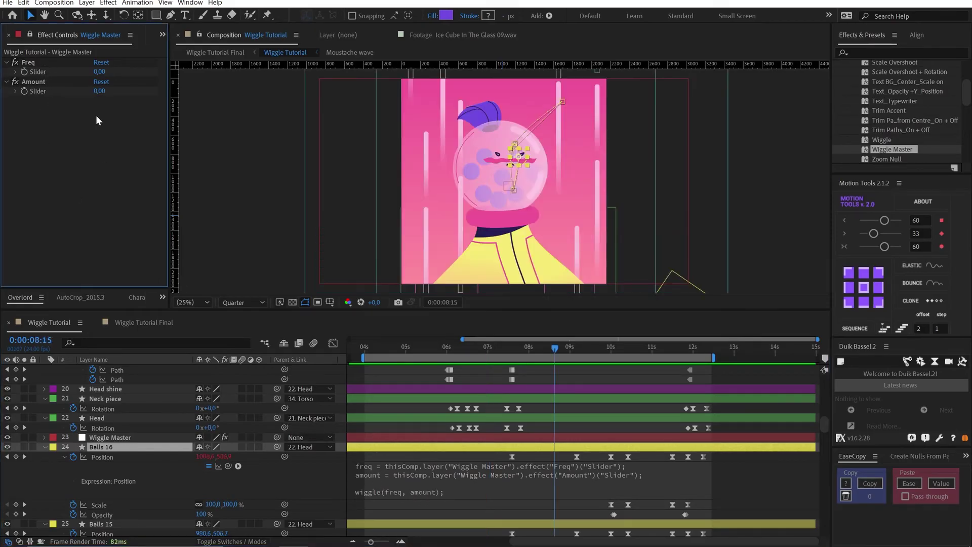
- Set the Wiggle Master's Freq slider to 10 and its Amount slider to 5, and preview the animation
click(94, 72)
click(100, 72)
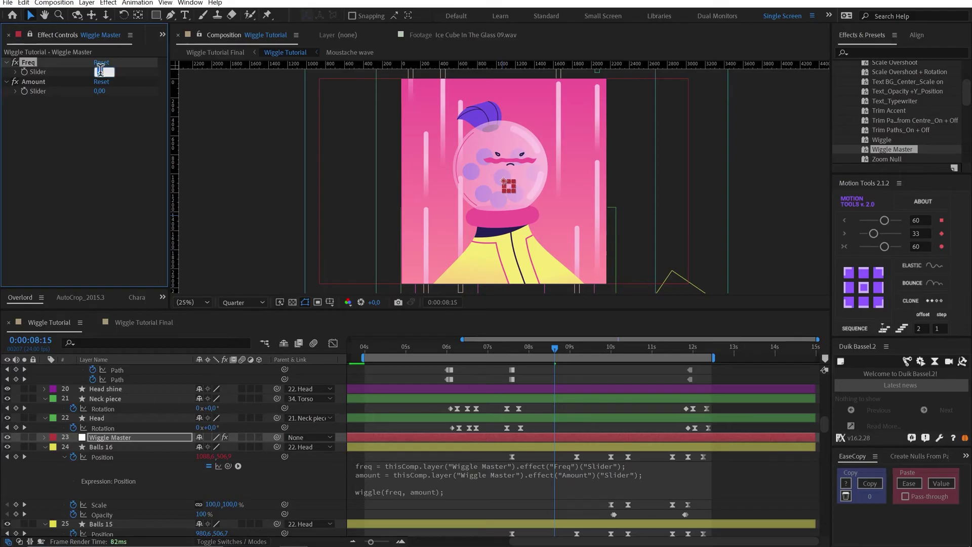
text(10)
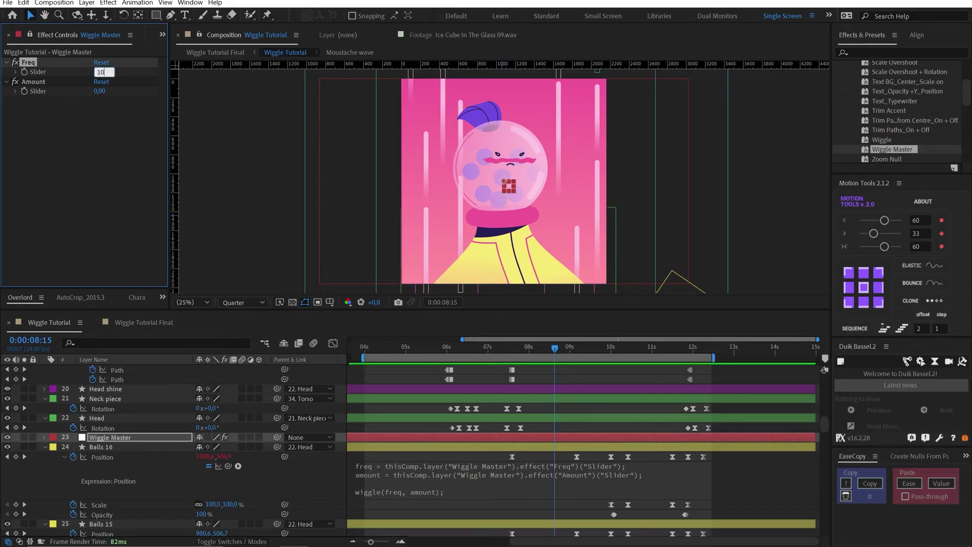
click(105, 143)
click(99, 91)
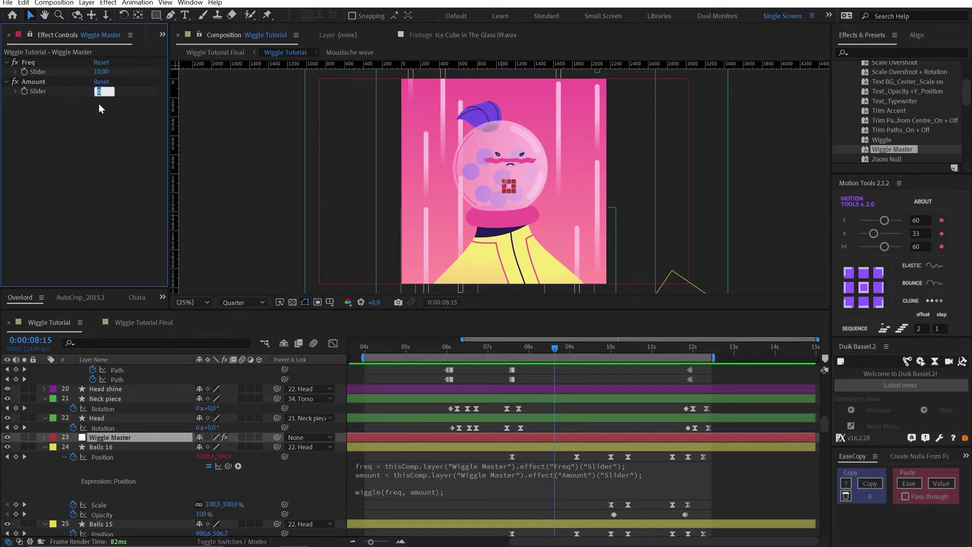
text(5)
click(99, 158)
drag(560, 346, 416, 396)
key(space)
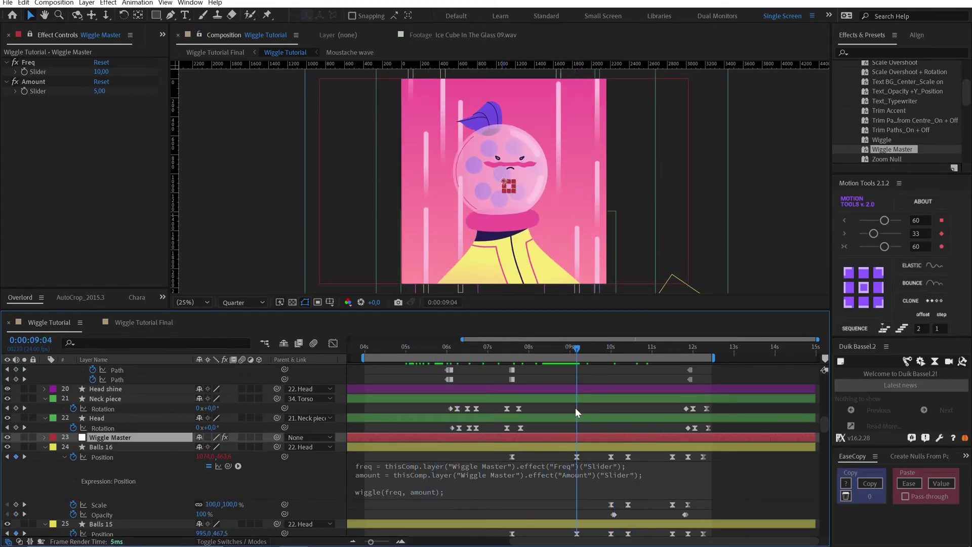
- Copy only the Position expression of Balls 16 and paste it onto the layers Balls 15 through Balls 9
click(99, 447)
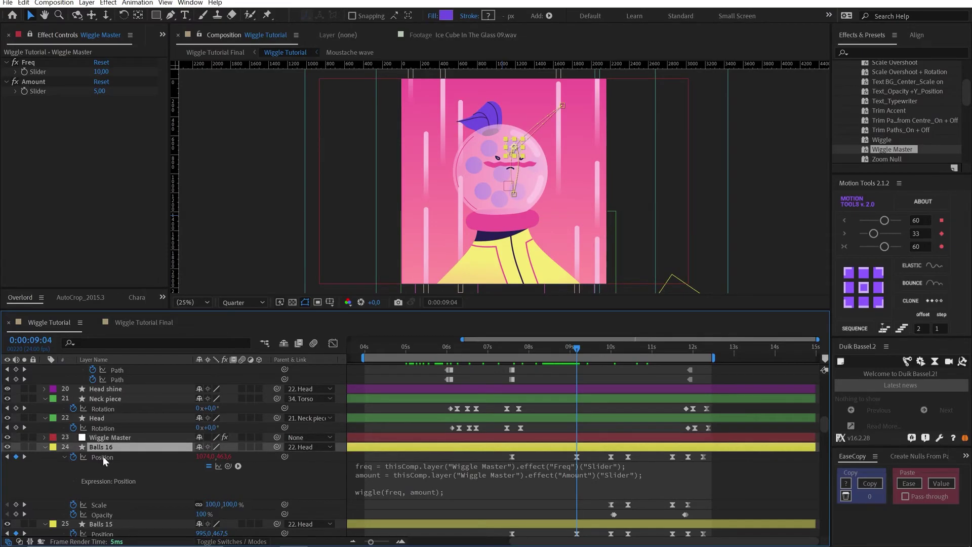
right_click(102, 457)
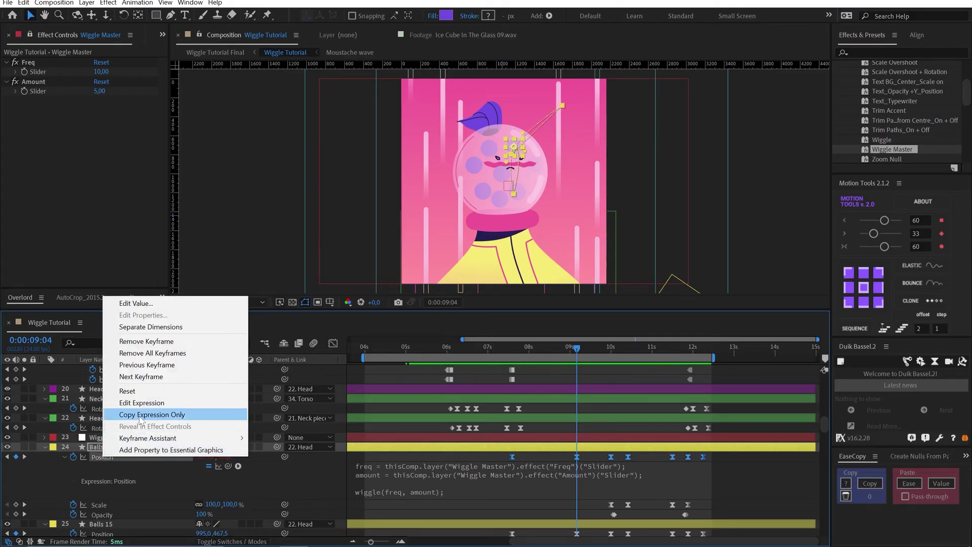
click(139, 416)
scroll(136, 422, down, 4)
click(111, 407)
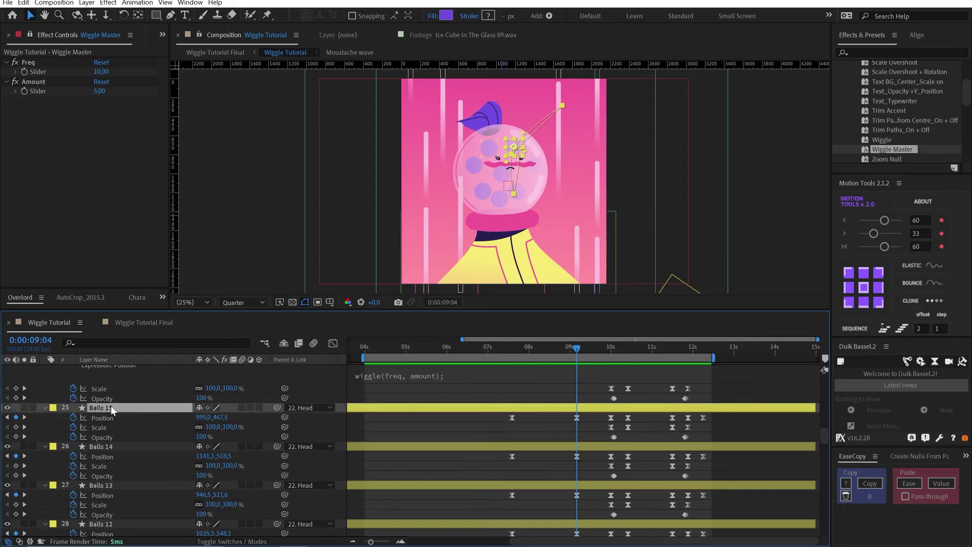
scroll(107, 452, down, 6)
shift+click(107, 466)
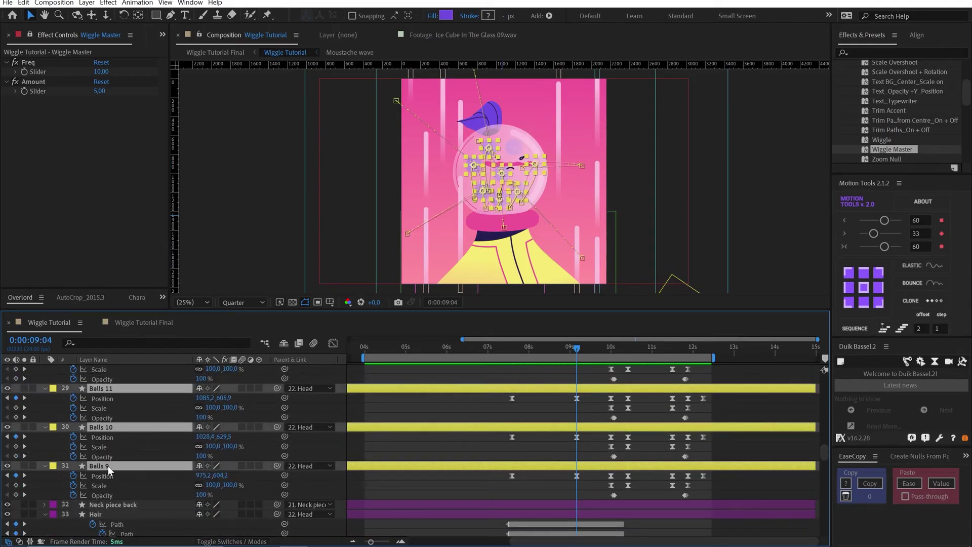
key(ctrl+v)
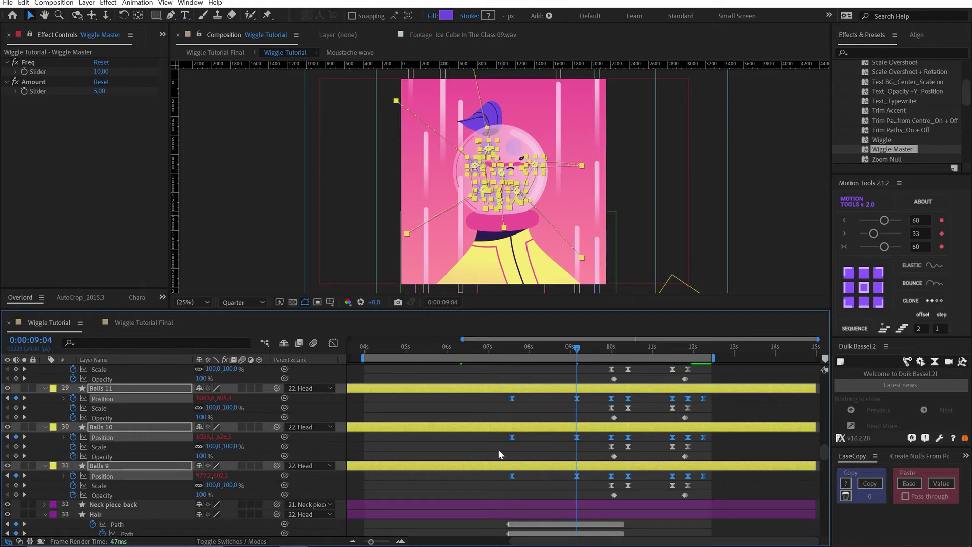
click(528, 445)
- Reveal the Position expression of Balls 12 and enlarge its field to check the pasted code
scroll(539, 455, up, 3)
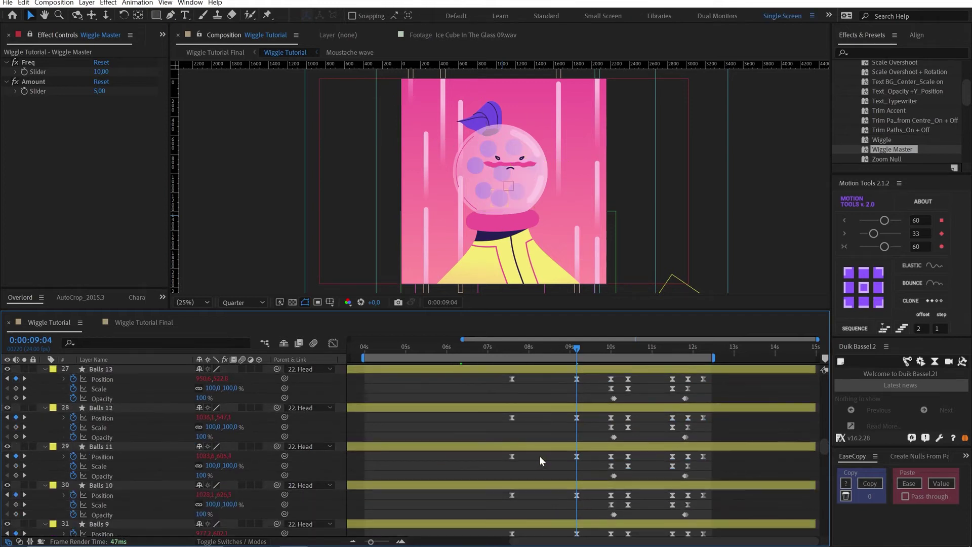
click(63, 418)
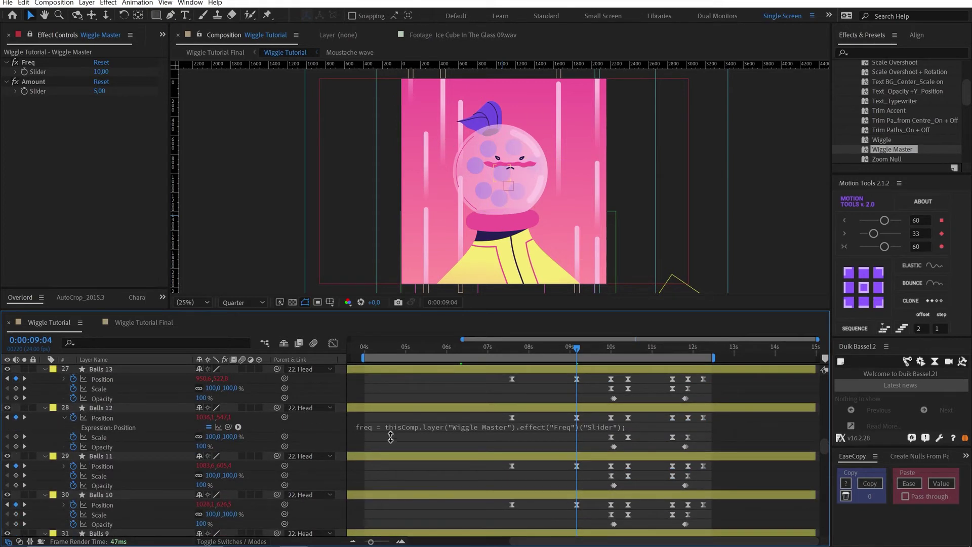
drag(387, 432, 393, 461)
scroll(392, 461, down, 2)
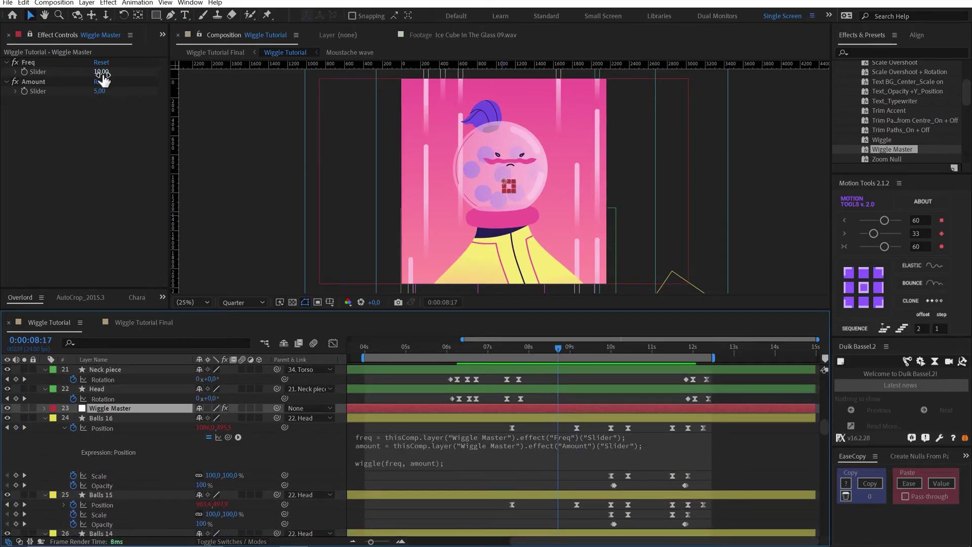
drag(101, 73, 106, 99)
click(146, 162)
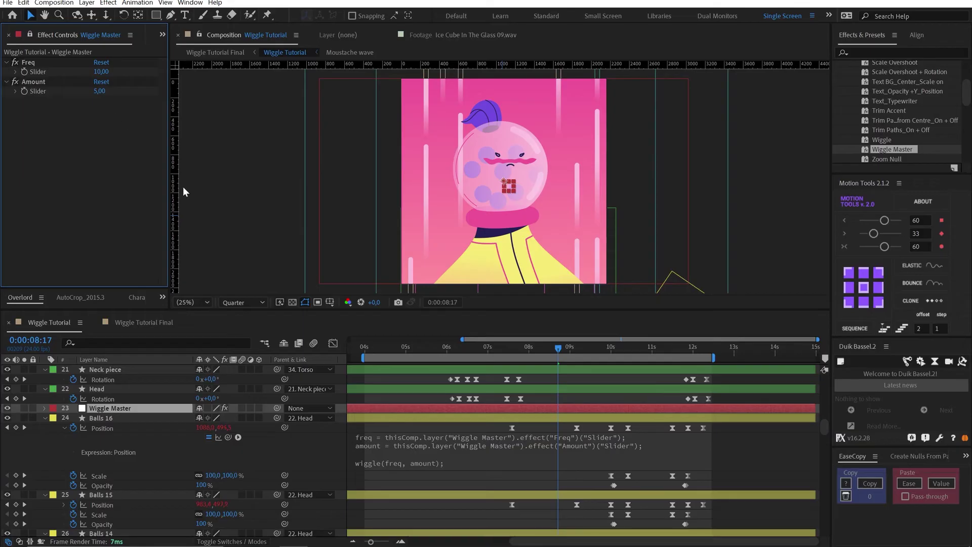
- Enable keyframing for the Amount slider on the Wiggle Master layer at 0:00:08:17
click(536, 413)
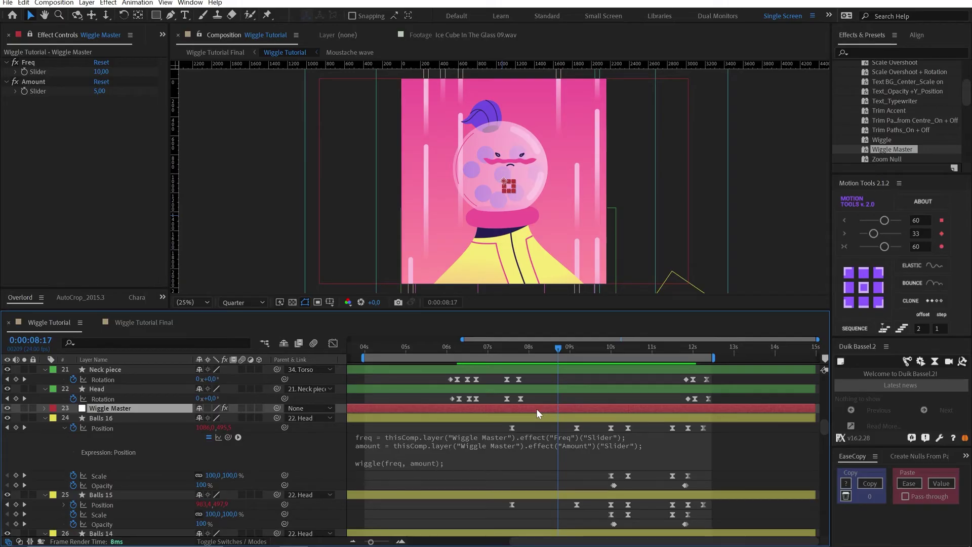
click(48, 199)
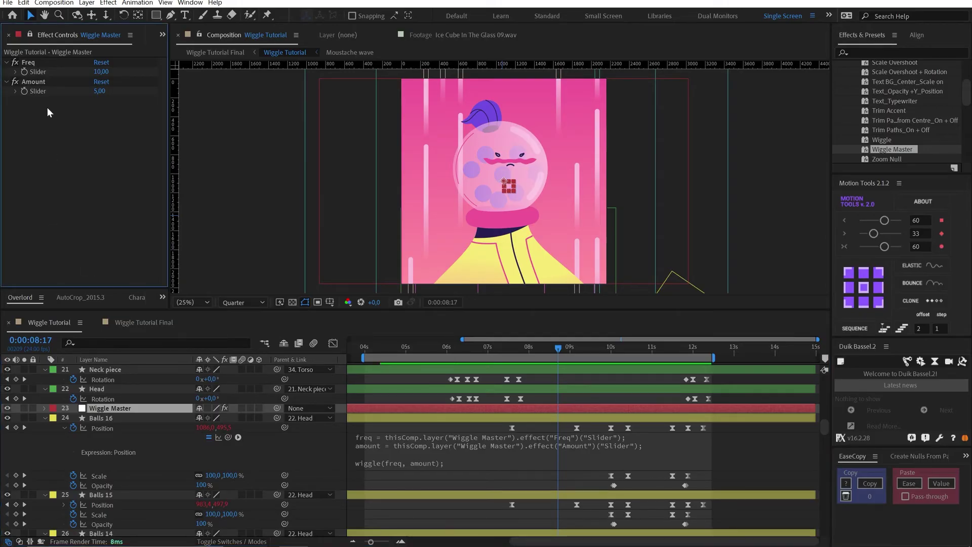
click(32, 82)
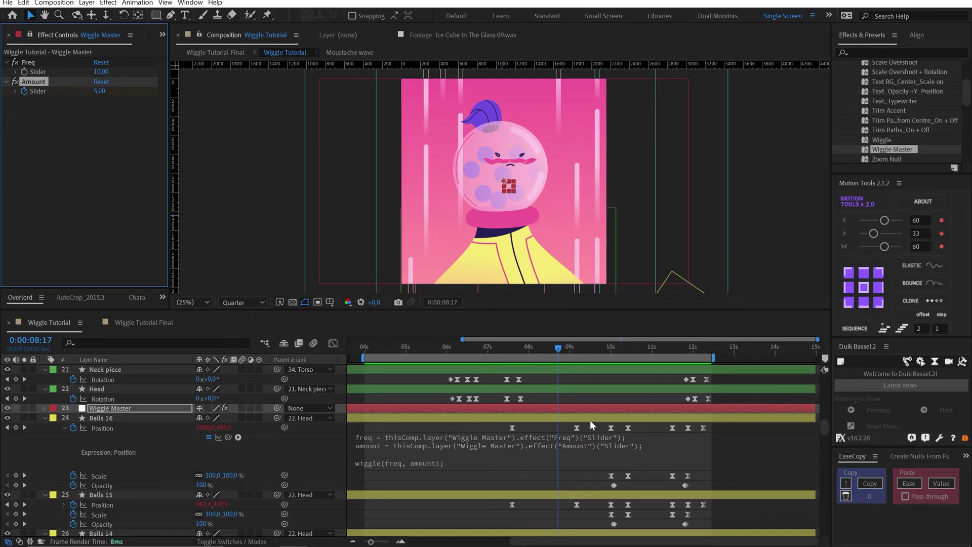
- Add a keyframe for the Wiggle Master's Amount slider at 0:00:10:00, holding its value at 5
key(u)
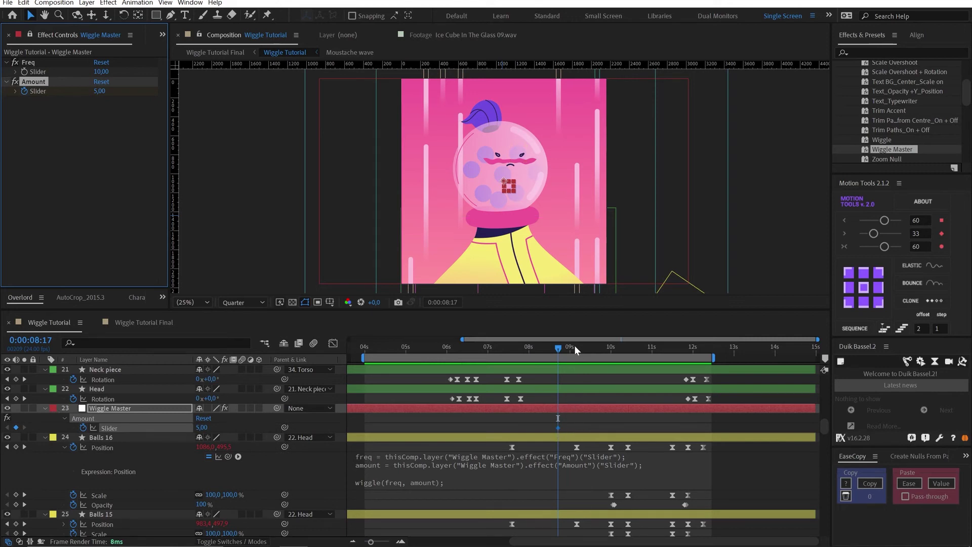
drag(574, 345, 611, 353)
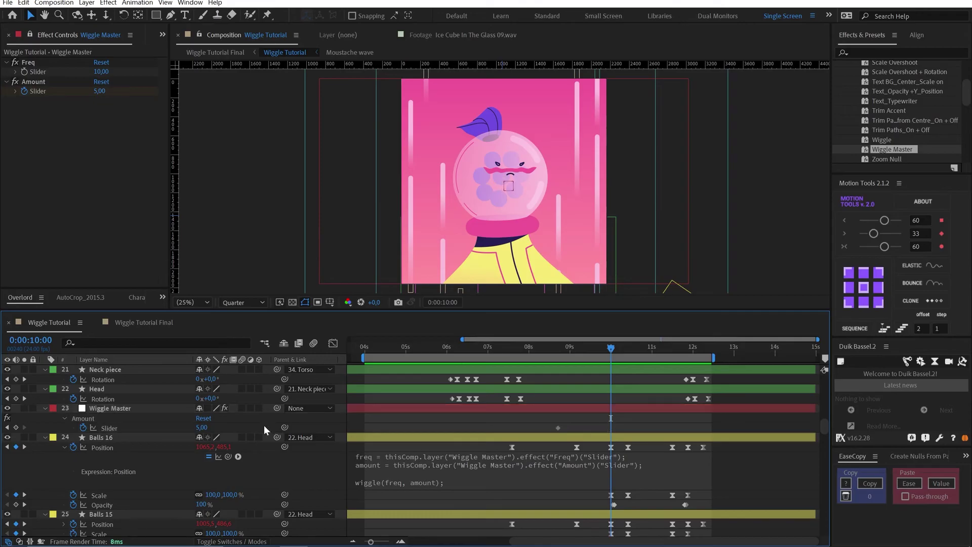
key(=)
click(202, 428)
key(Return)
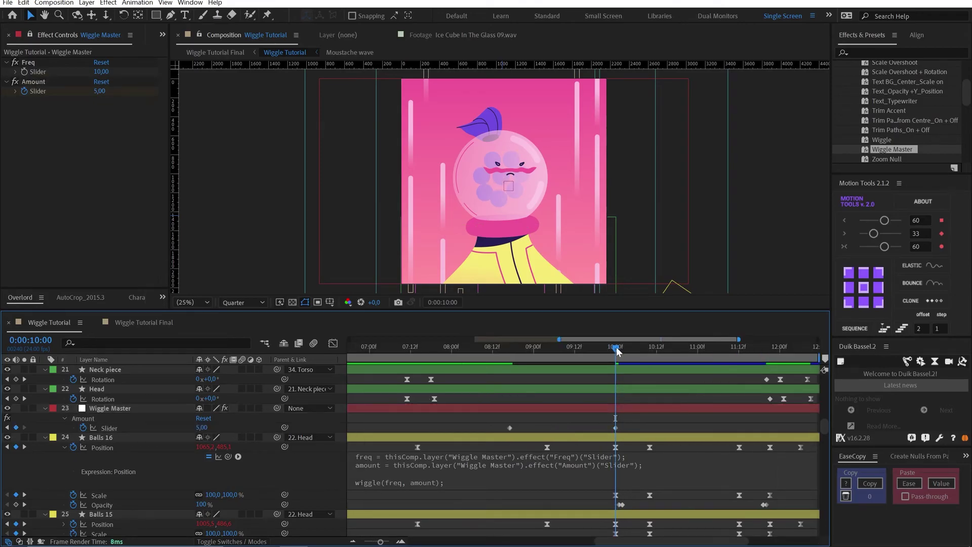
- Set the Wiggle Master's Amount slider to 0 at 0:00:10:02
drag(616, 350, 622, 350)
click(201, 427)
text(0)
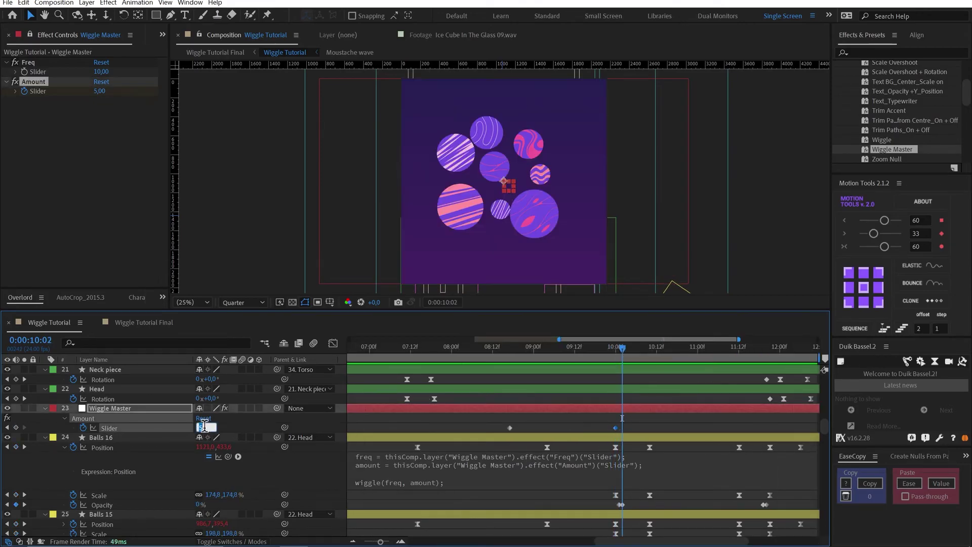
key(Return)
click(648, 424)
- Set the Wiggle Master's Amount slider to 0 at 0:00:08:17 and apply easing to that keyframe
drag(610, 366, 510, 366)
click(510, 428)
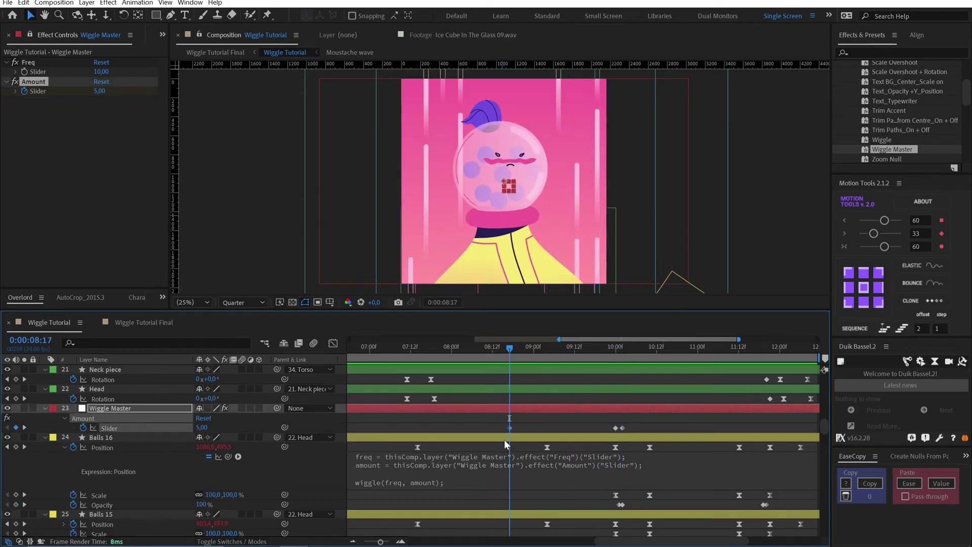
click(202, 427)
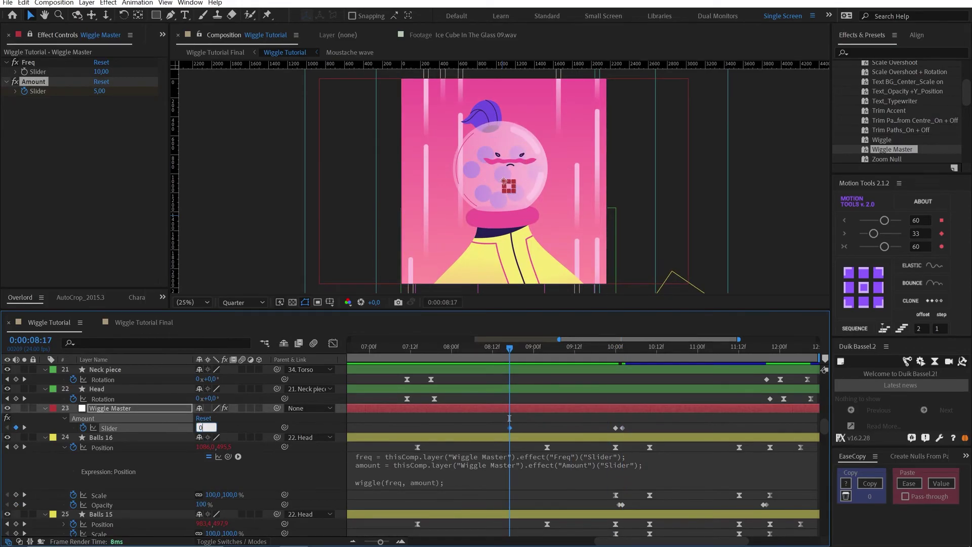
text(0)
key(Return)
drag(537, 421, 505, 430)
key(minus)
key(minus)
key(minus)
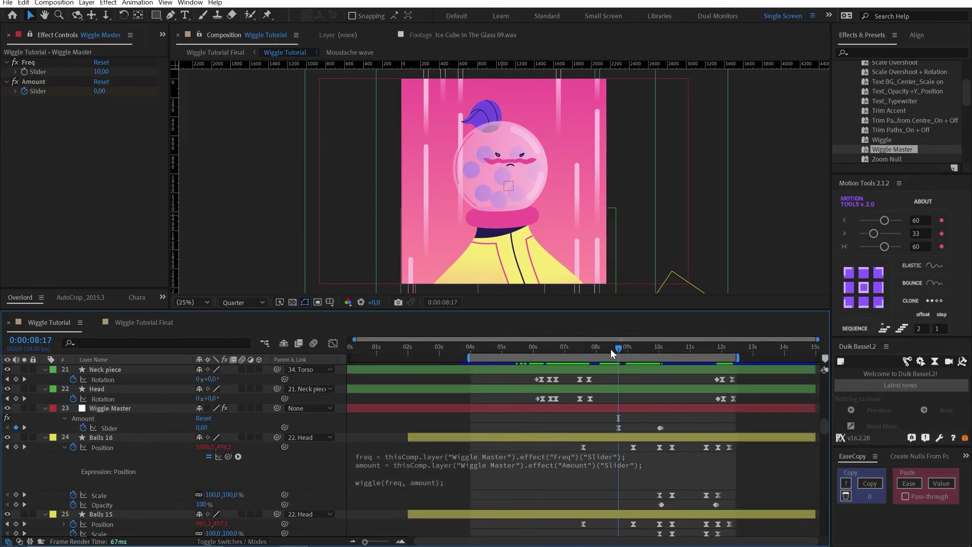
- Play back the animation to check how the wiggle builds up and stops, and return to 0:00:08:17
drag(610, 348, 590, 396)
key(space)
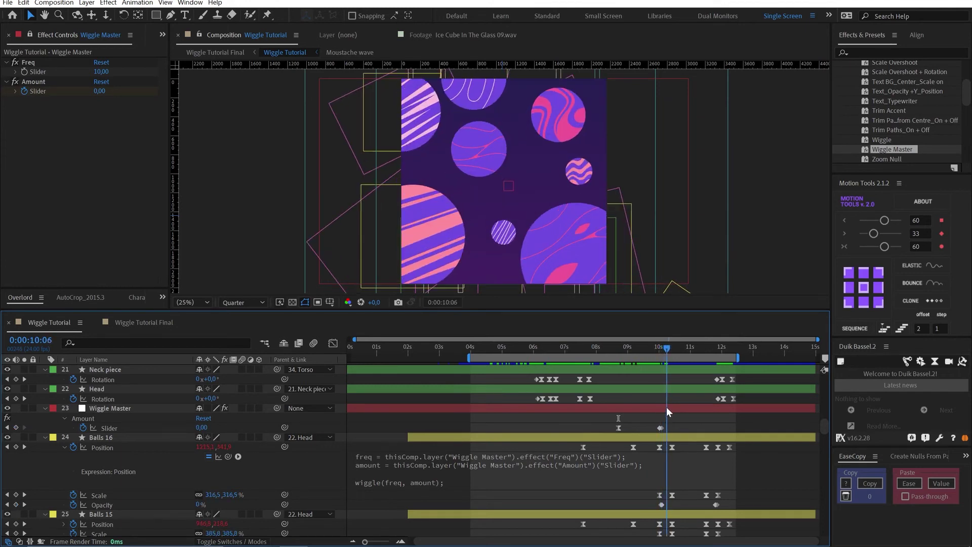
click(618, 418)
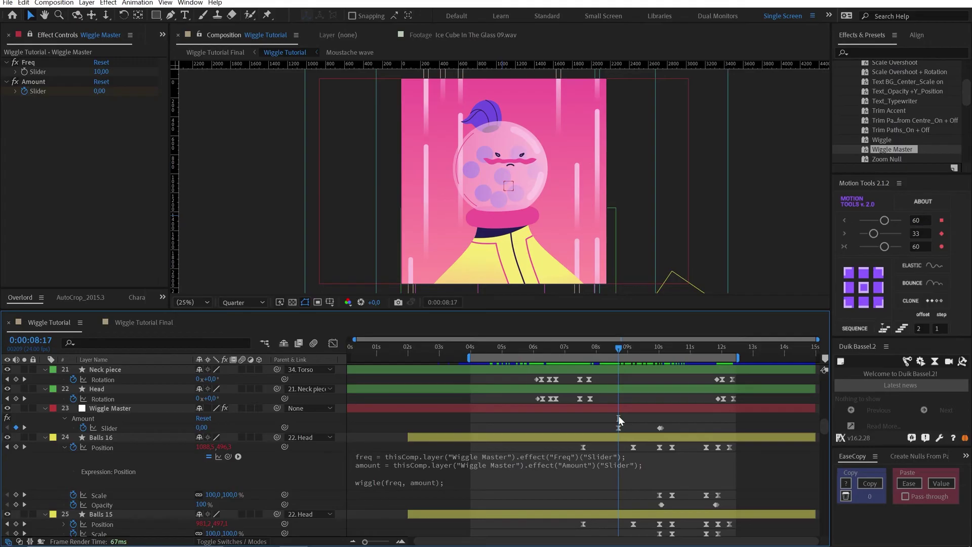
- Copy only the Position expression of Balls 16 and paste it onto the Head layer's Rotation
key(equal)
click(626, 411)
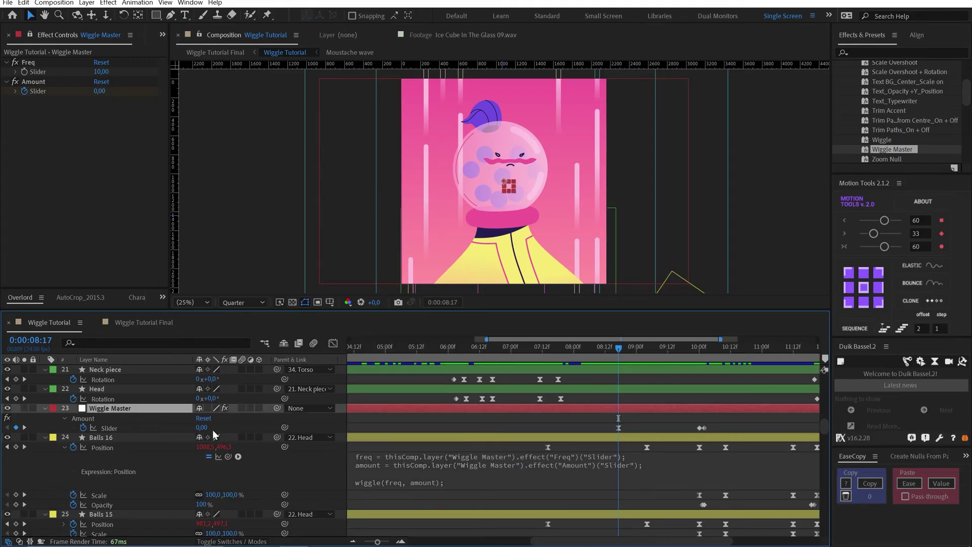
right_click(105, 452)
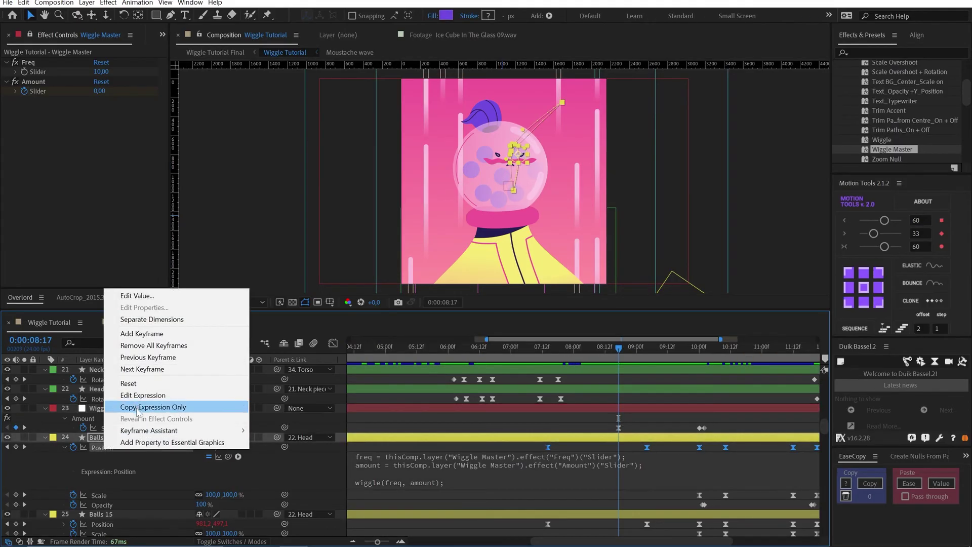
click(137, 405)
click(127, 419)
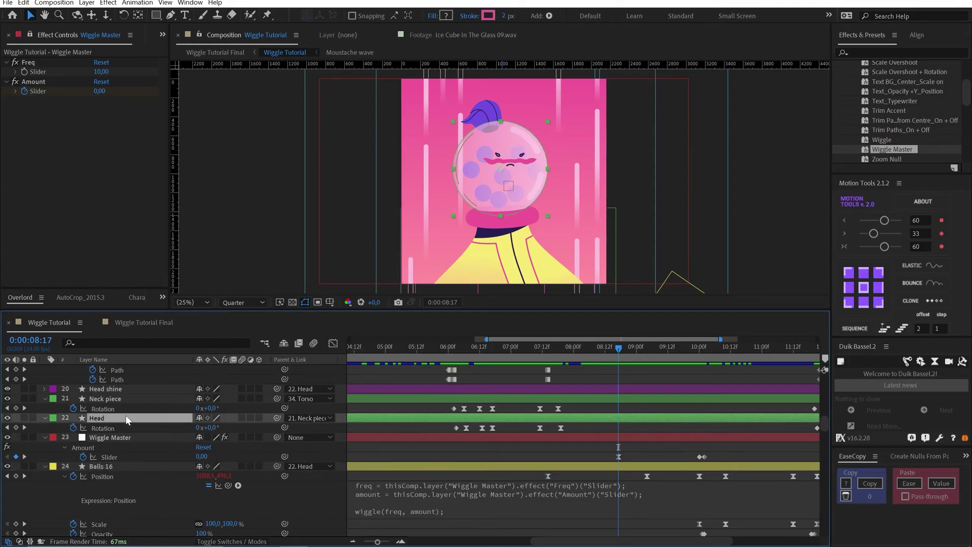
click(108, 424)
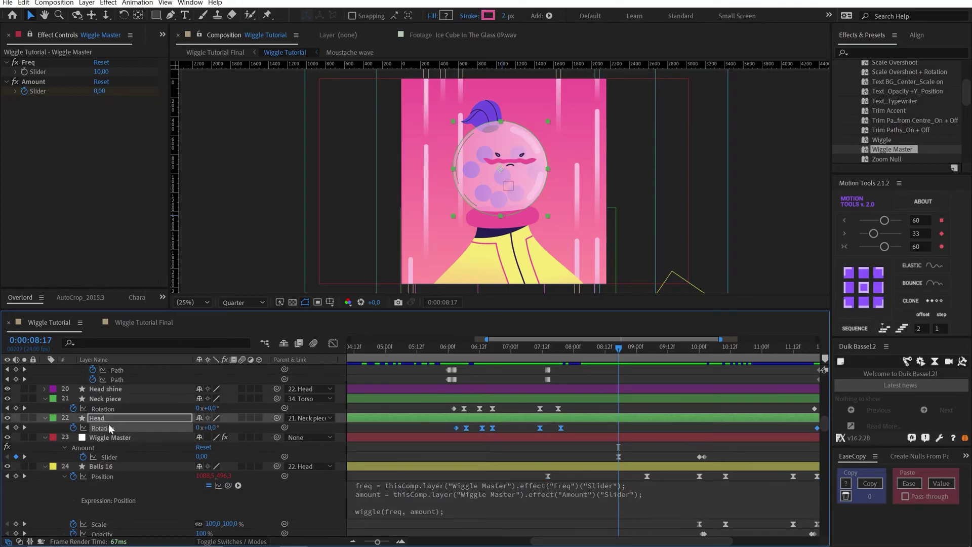
key(ctrl+v)
click(603, 427)
key(minus)
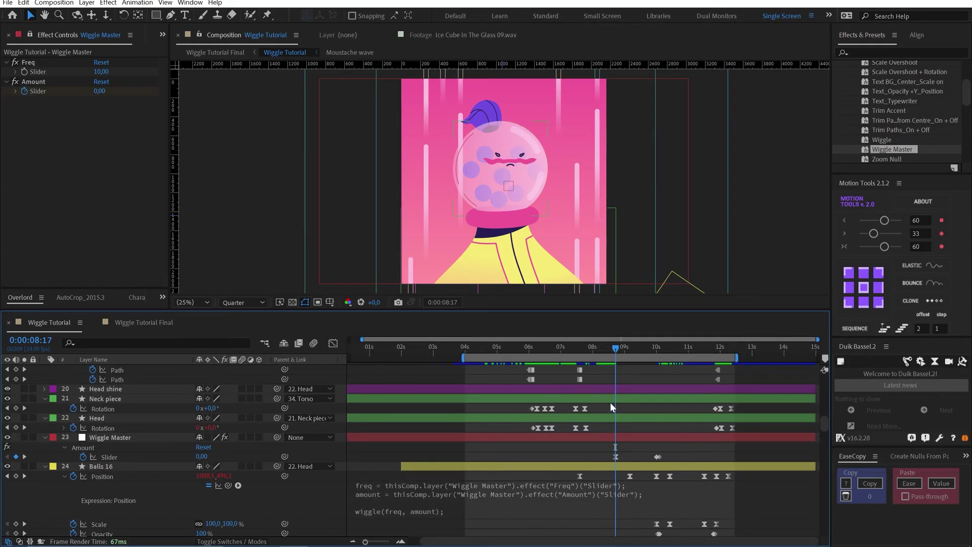
- Play back the section from about 0:00:07:18 to examine the wiggle on the head and balls
drag(606, 350, 603, 349)
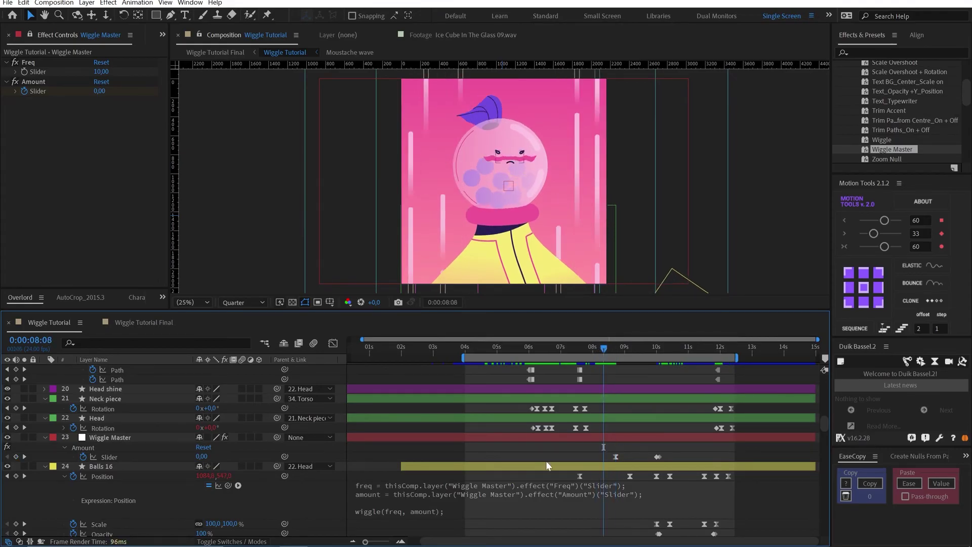
click(150, 439)
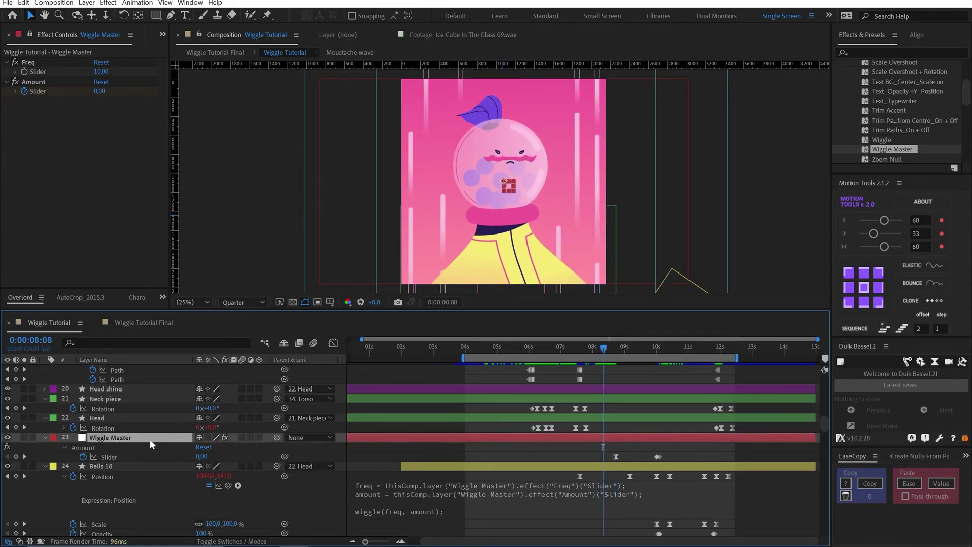
click(599, 419)
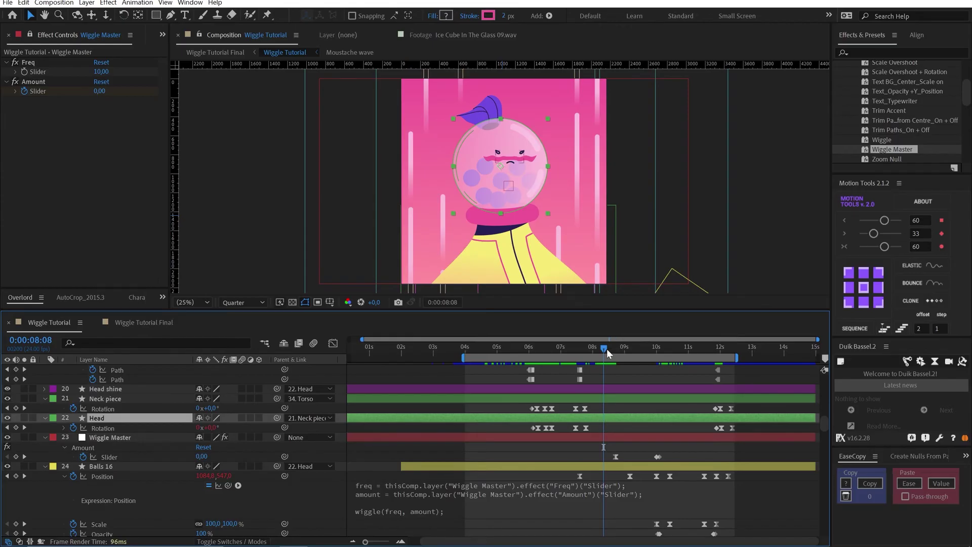
mouse_move(607, 349)
mouse_down()
mouse_move(654, 362)
mouse_move(617, 366)
mouse_move(609, 357)
mouse_up()
key(space)
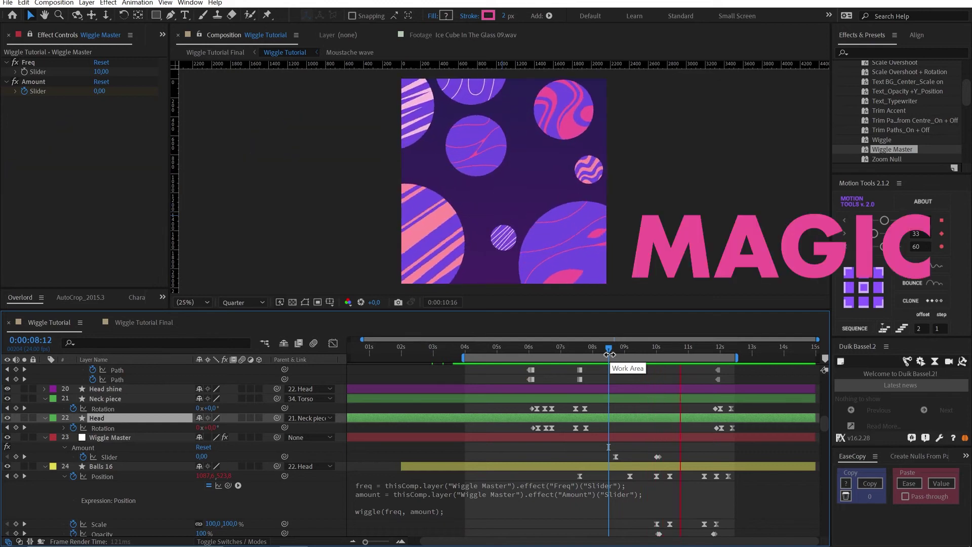
drag(609, 355, 584, 356)
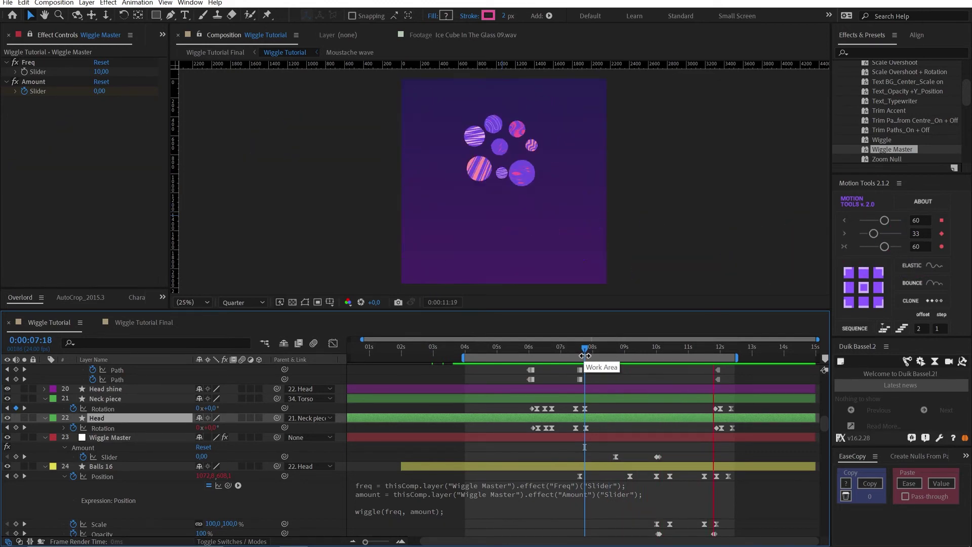
click(610, 350)
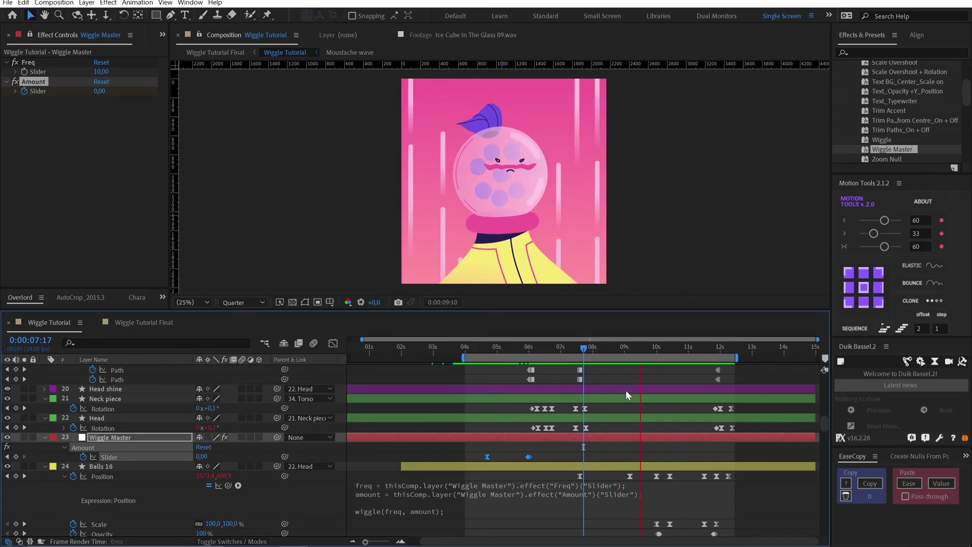
click(589, 349)
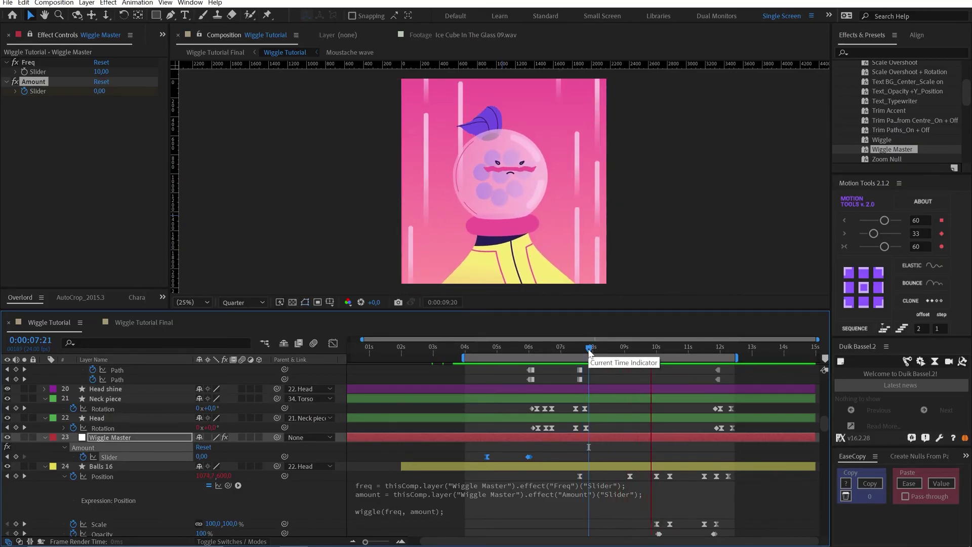
key(space)
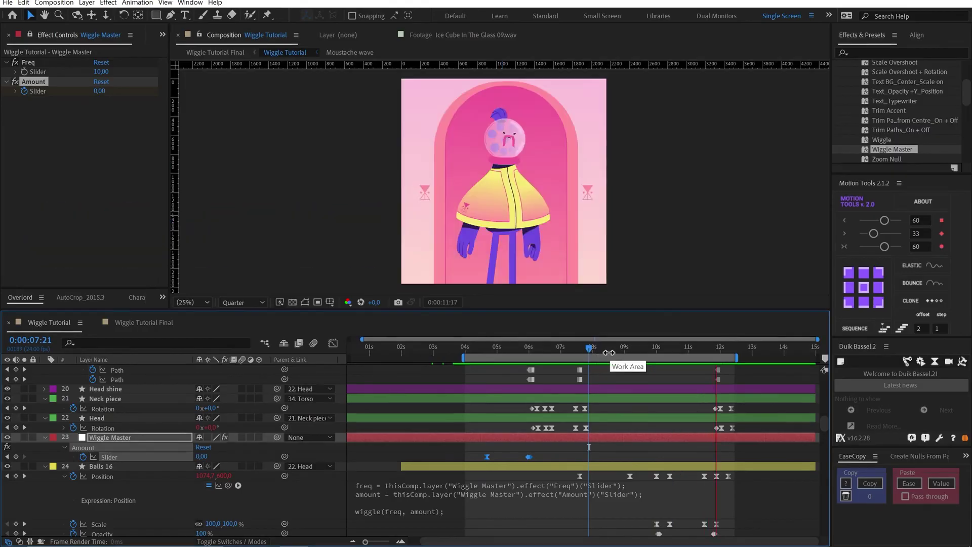
click(584, 347)
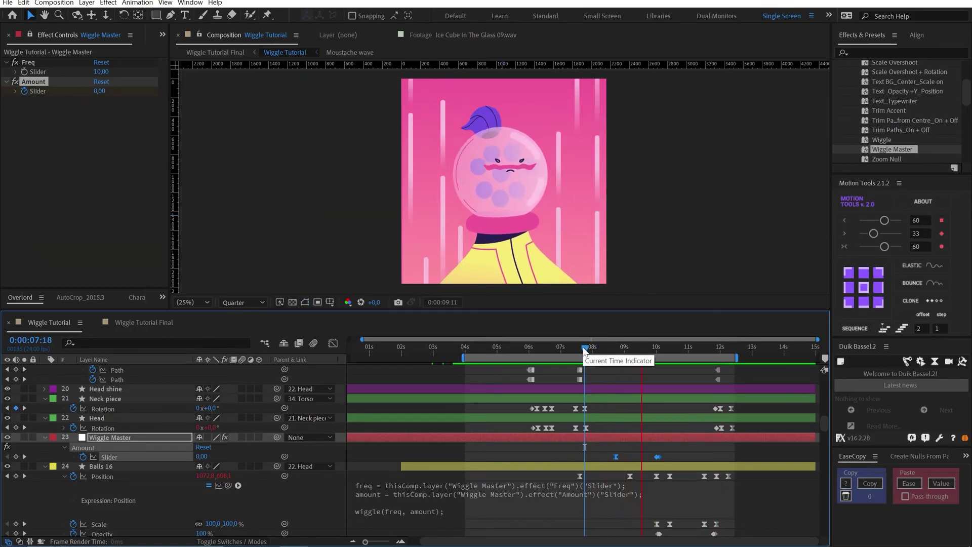
click(599, 347)
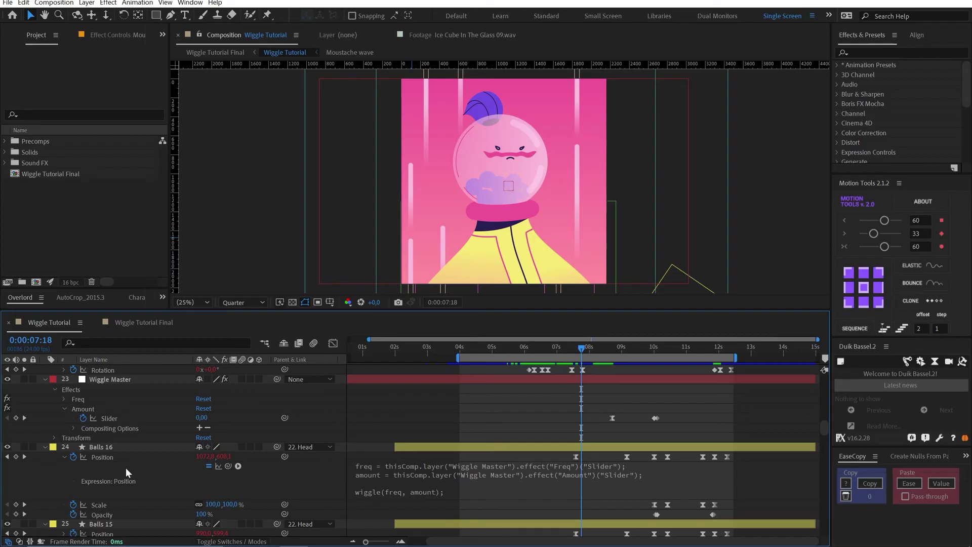
- Copy only the Position expression of Balls 16 and paste it onto the Wiggle Master layer's Position
right_click(102, 458)
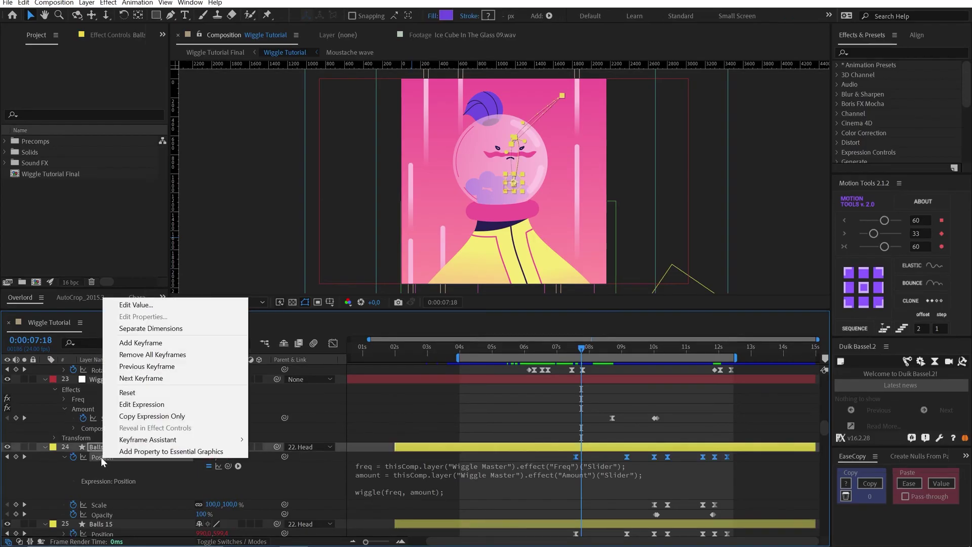
click(136, 417)
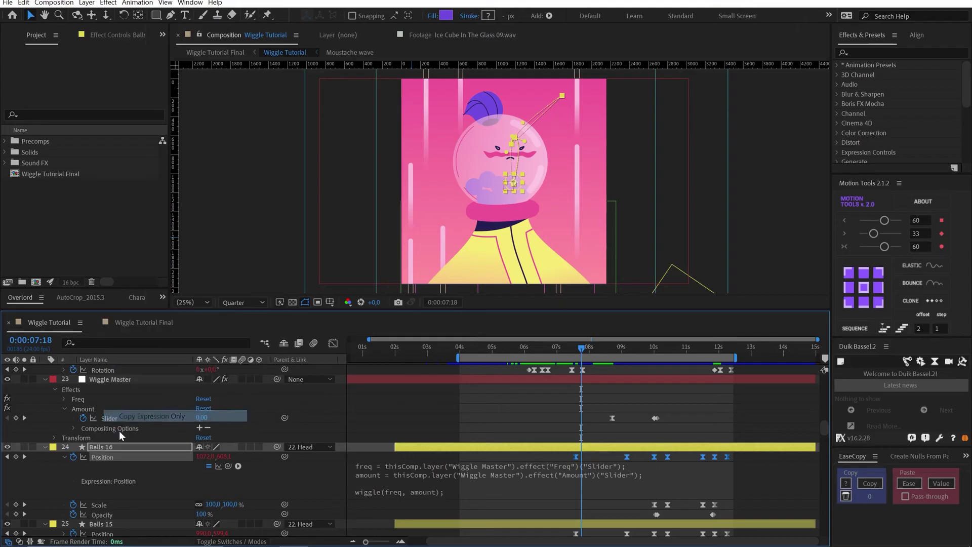
click(121, 379)
key(p)
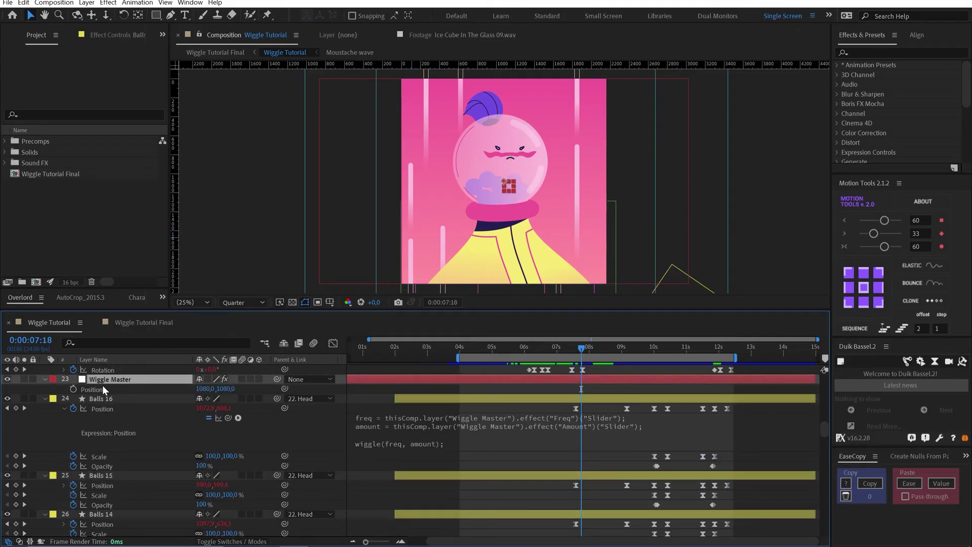
click(90, 389)
key(ctrl+v)
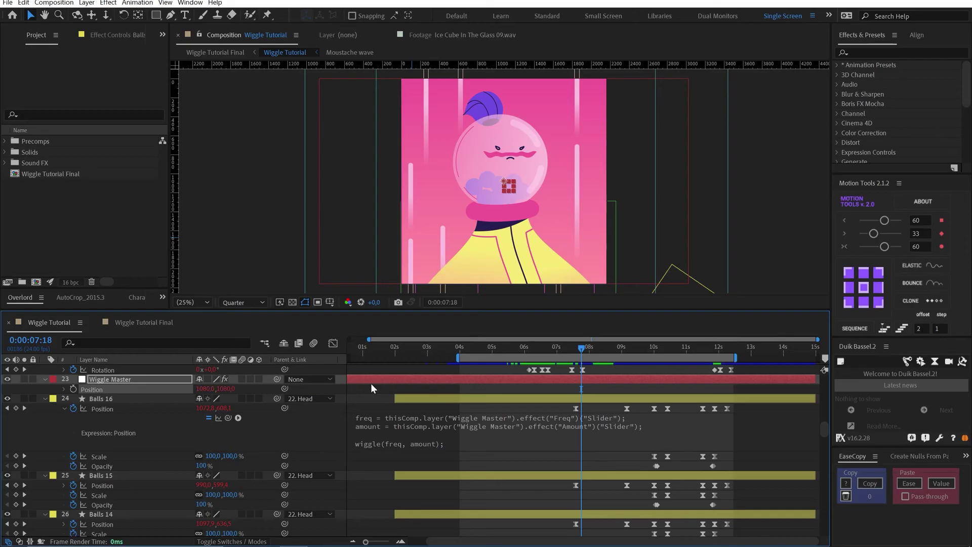
click(509, 391)
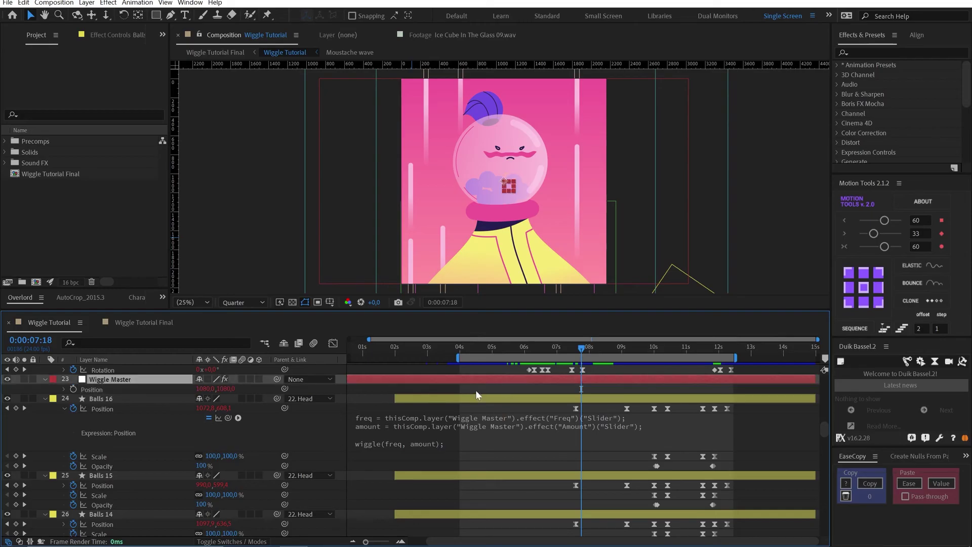
- Save the Wiggle Master layer's Freq and Amount effects together with its Position as an animation preset named Wiggle Master v2
click(46, 380)
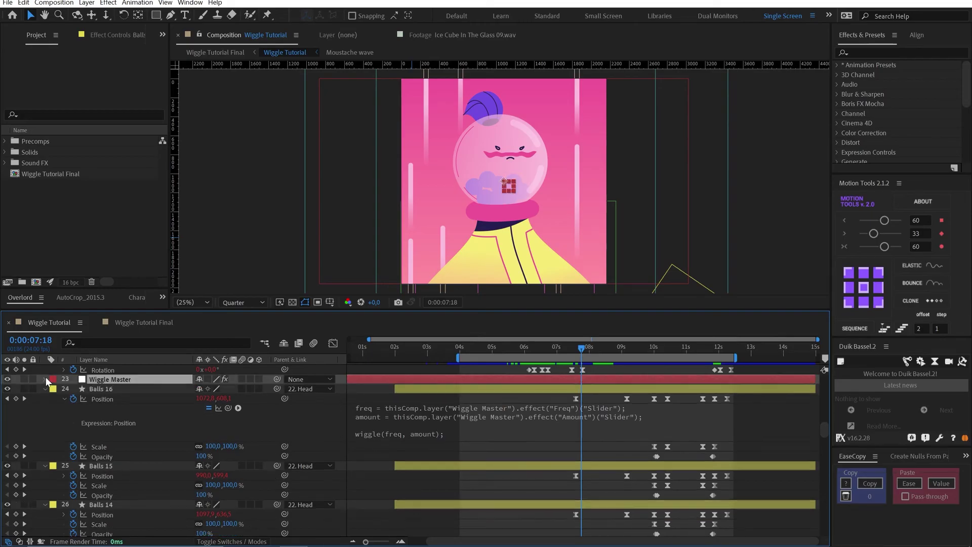
click(46, 379)
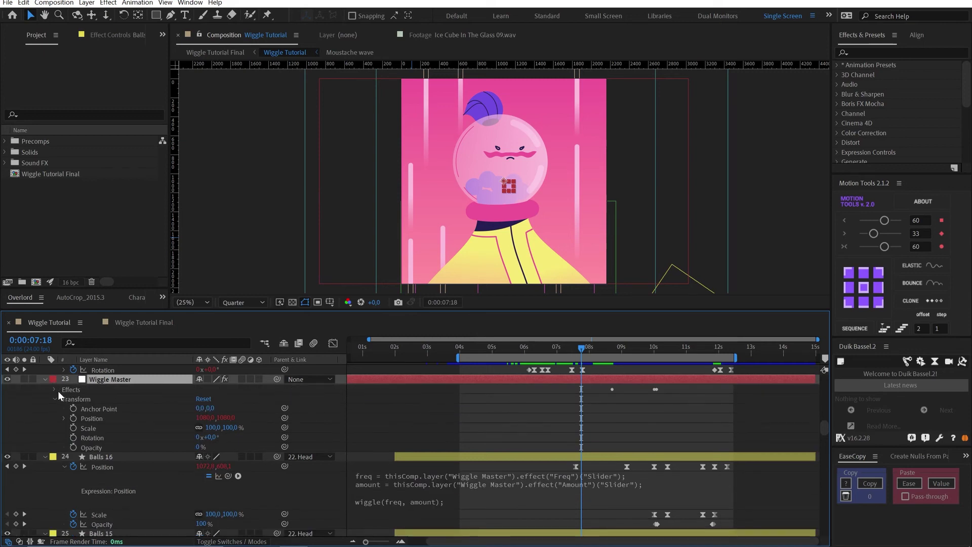
click(54, 389)
click(78, 400)
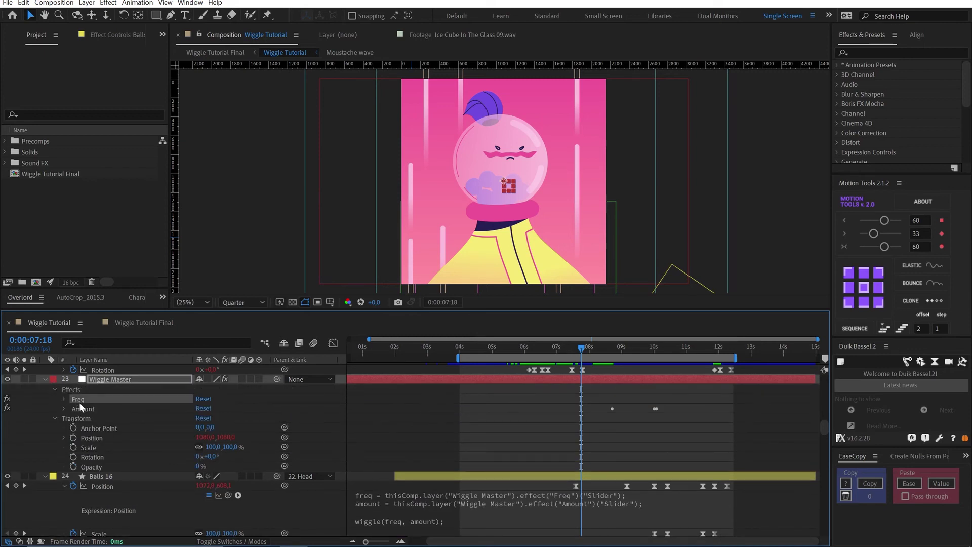
shift+click(82, 409)
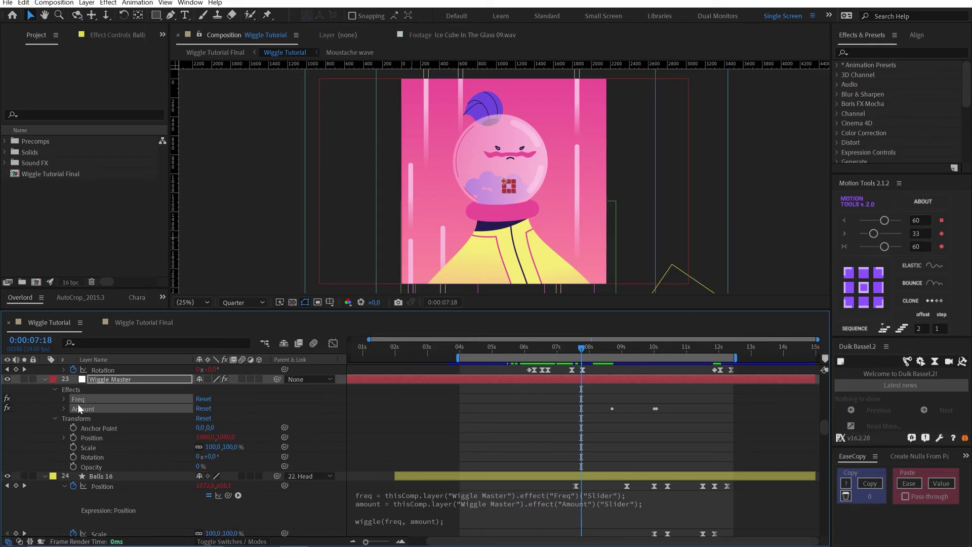
shift+click(91, 439)
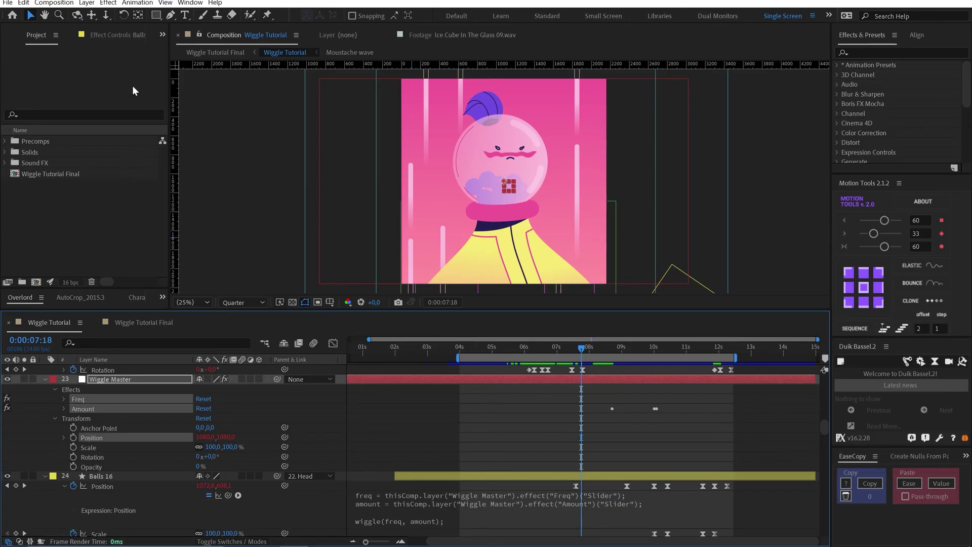
click(138, 3)
click(147, 14)
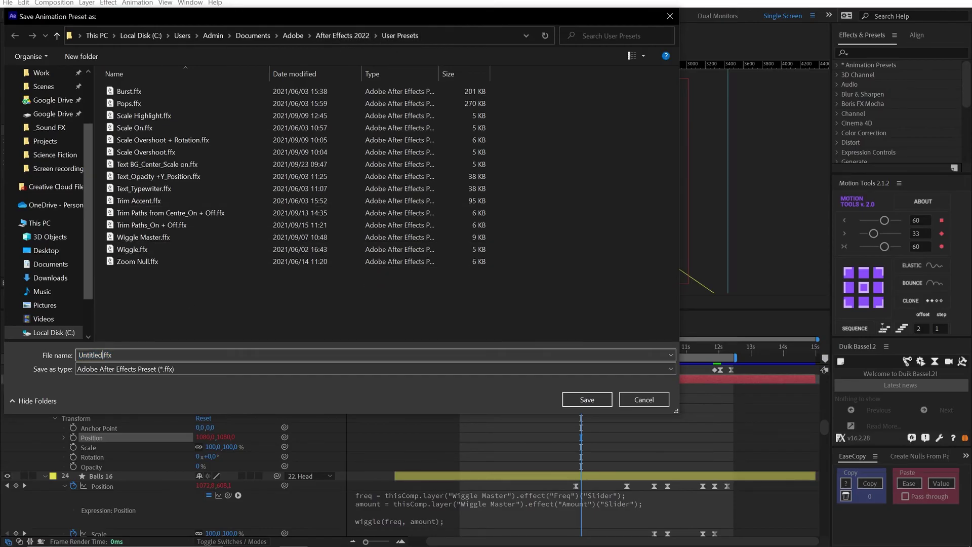
text(Wiggle Master v2)
click(579, 396)
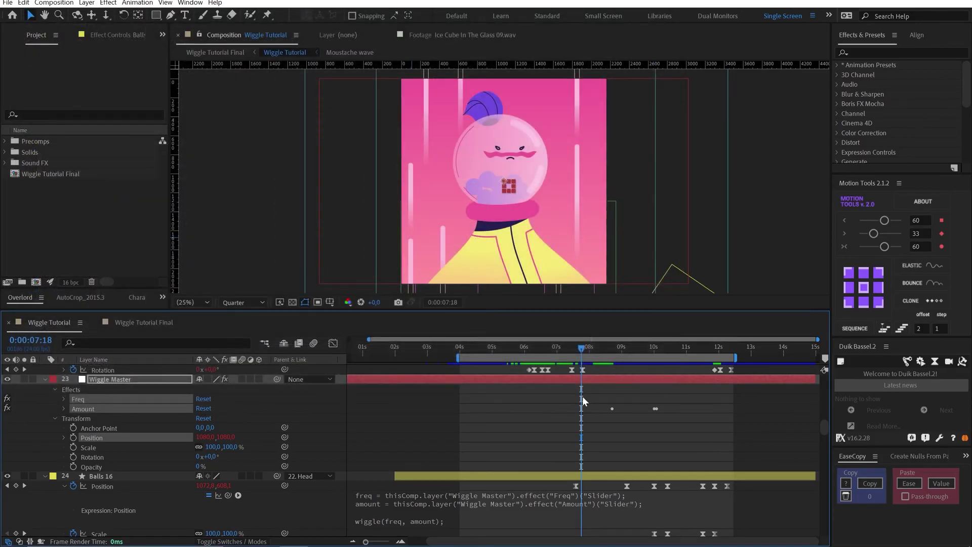
click(592, 393)
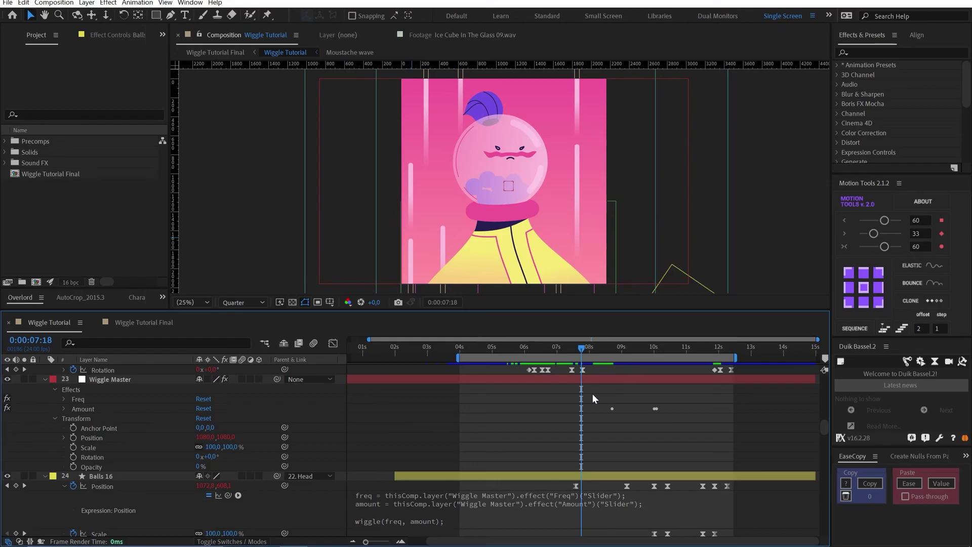
- Locate the Wiggle Master v2 preset among the user animation presets
click(836, 64)
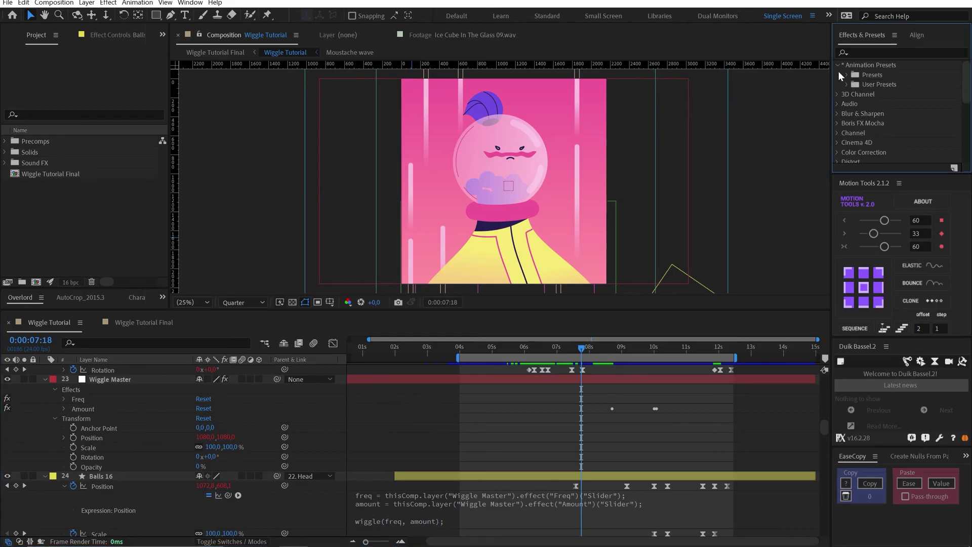
click(846, 84)
scroll(844, 101, down, 5)
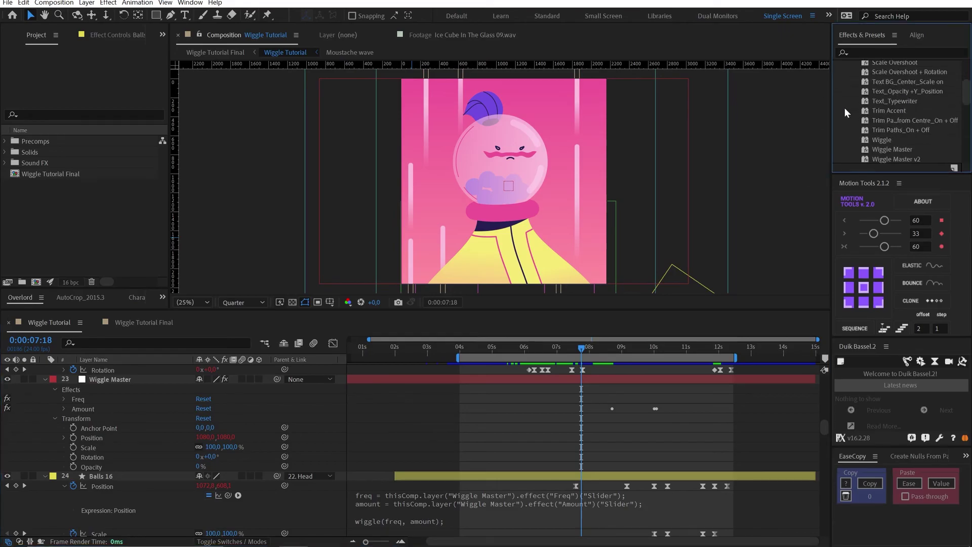
click(895, 133)
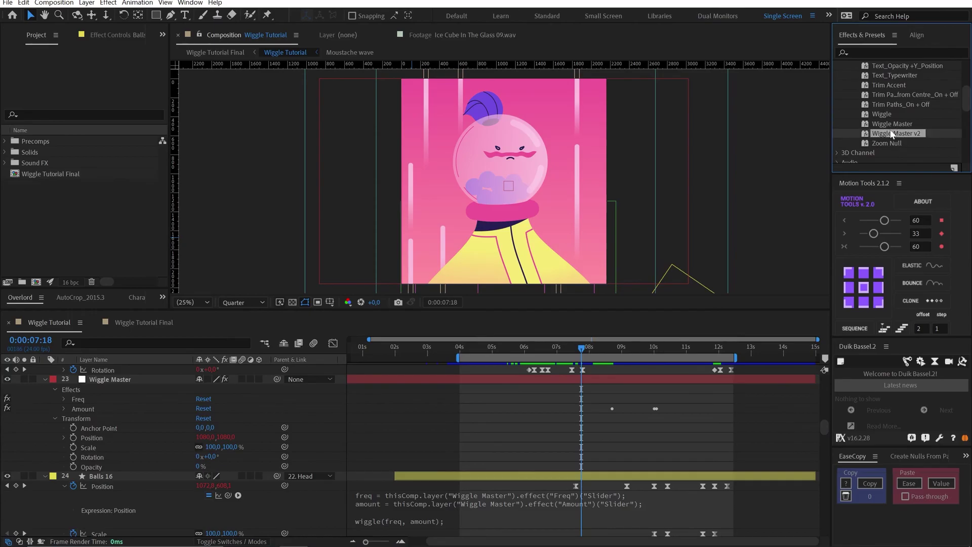
click(543, 415)
- Create a new composition named Wiggle test with the HDTV 1080 24 settings
click(54, 2)
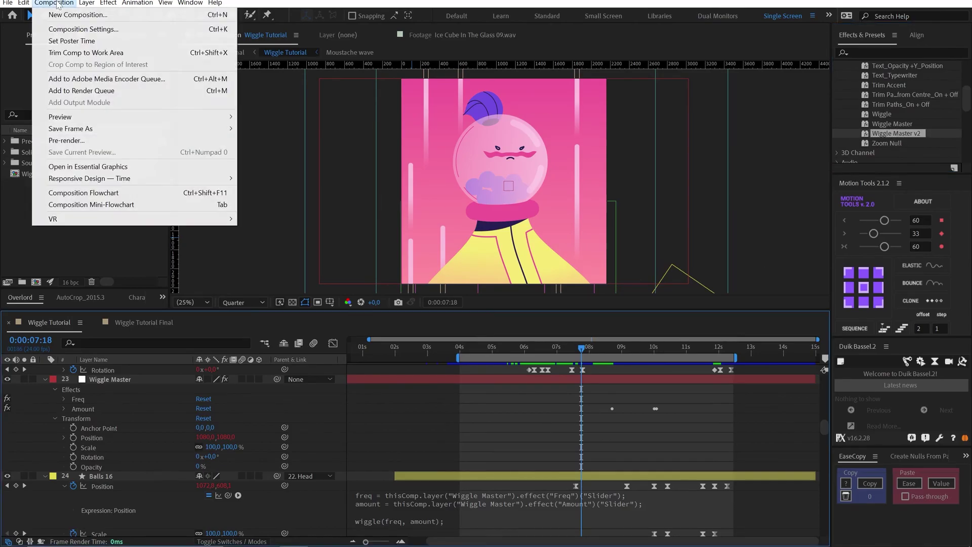
click(66, 25)
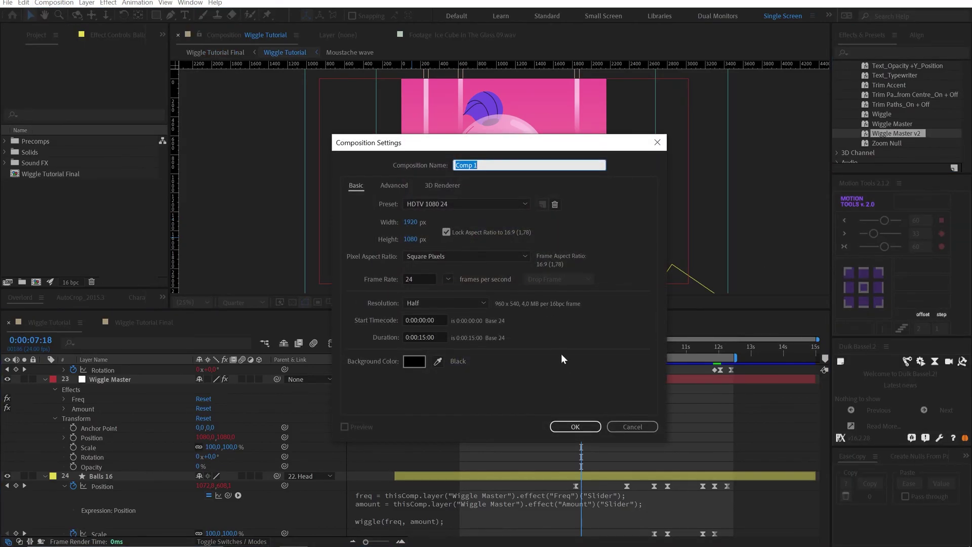
text(Wiggle test)
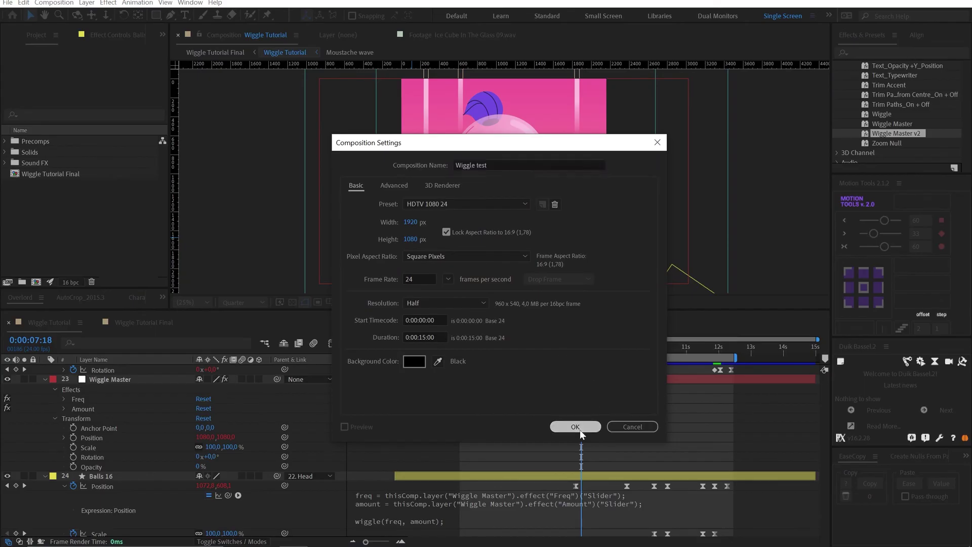
click(575, 427)
- Draw a small pentagon with the Polygon Tool slightly above the center of the Wiggle test composition
click(154, 17)
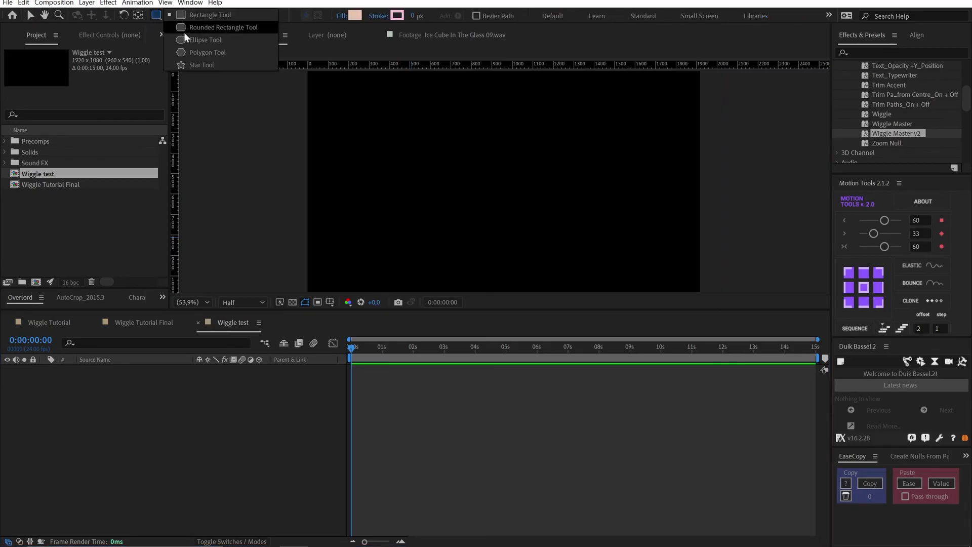
click(184, 53)
drag(492, 167, 504, 187)
key(v)
click(385, 396)
click(385, 372)
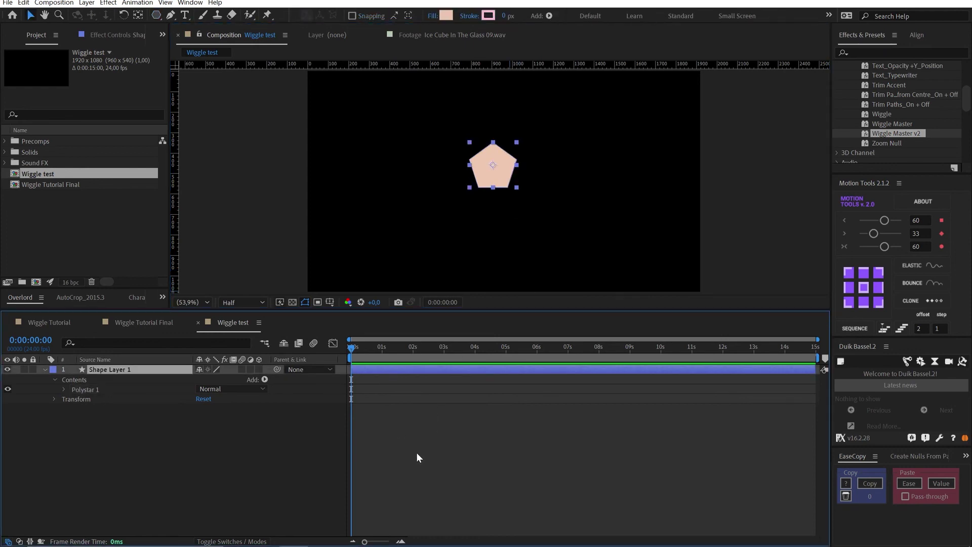
- Duplicate the pentagon shape layer seven times
key(ctrl+d)
key(ctrl+d)
key(ctrl+d)
key(ctrl+d)
key(ctrl+d)
key(ctrl+d)
key(ctrl+d)
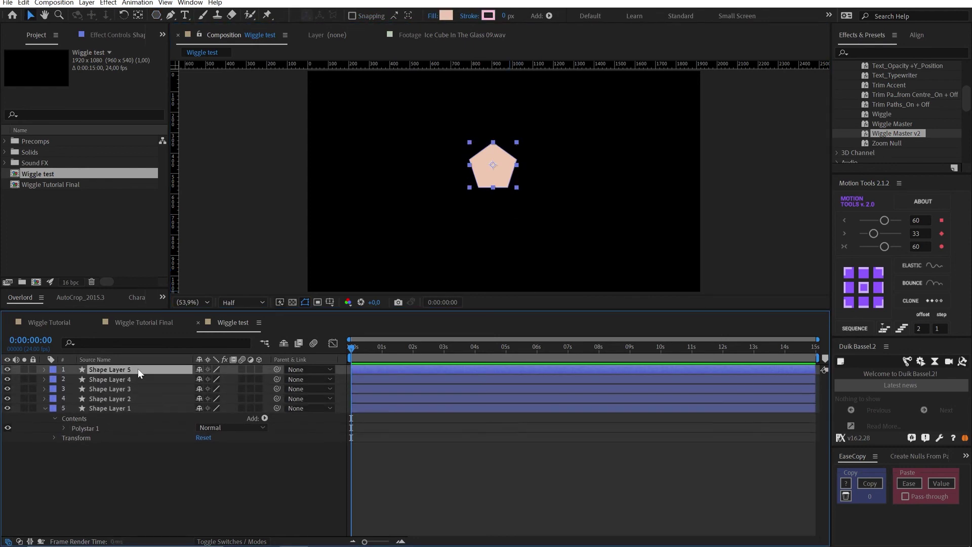
- Spread the pentagon copies apart across the composition frame so that none of them overlap
drag(527, 178, 495, 265)
click(493, 184)
drag(494, 186, 359, 213)
drag(495, 156, 424, 211)
drag(493, 165, 502, 145)
click(434, 488)
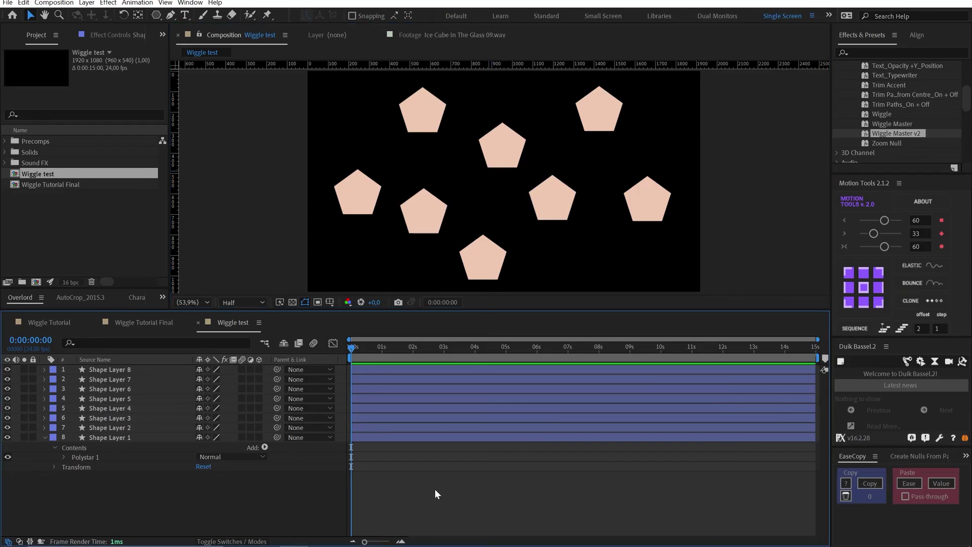
click(419, 437)
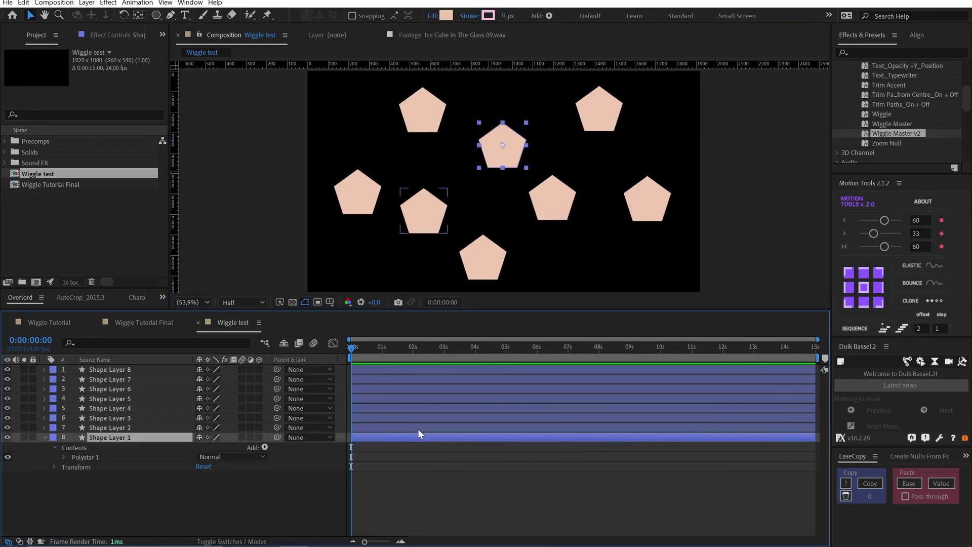
click(417, 427)
click(138, 435)
- Add a null object above the shape layers and apply the Wiggle Master v2 preset to it
click(383, 462)
click(87, 3)
mouse_move(127, 14)
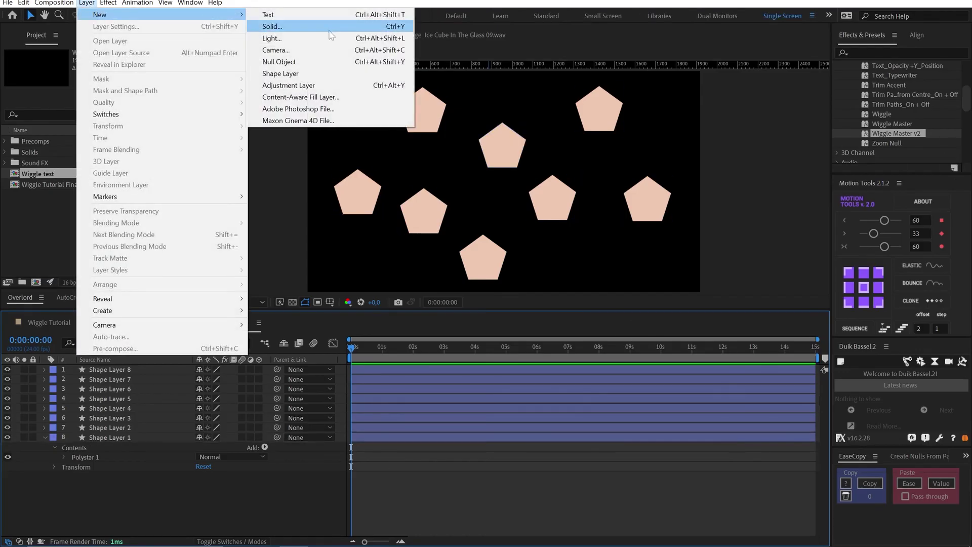
click(299, 62)
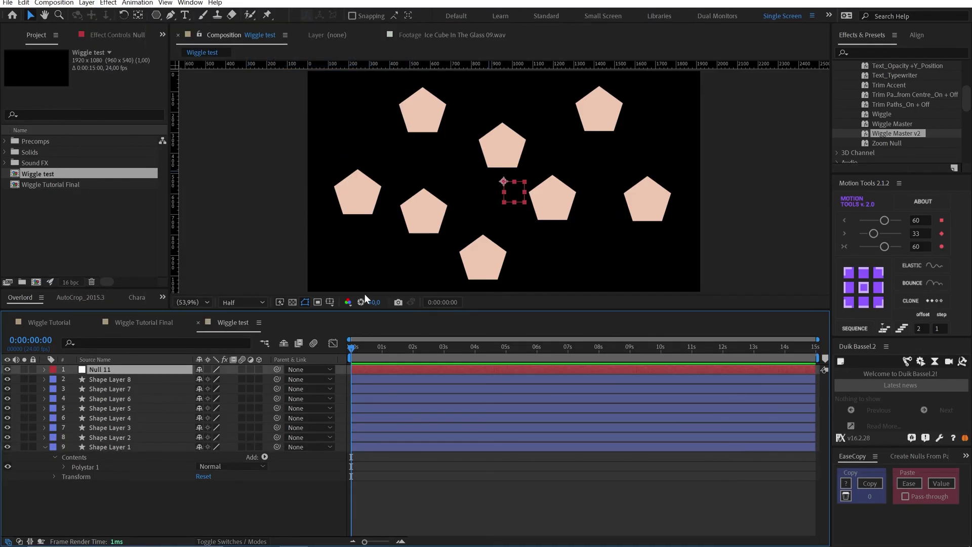
double_click(902, 133)
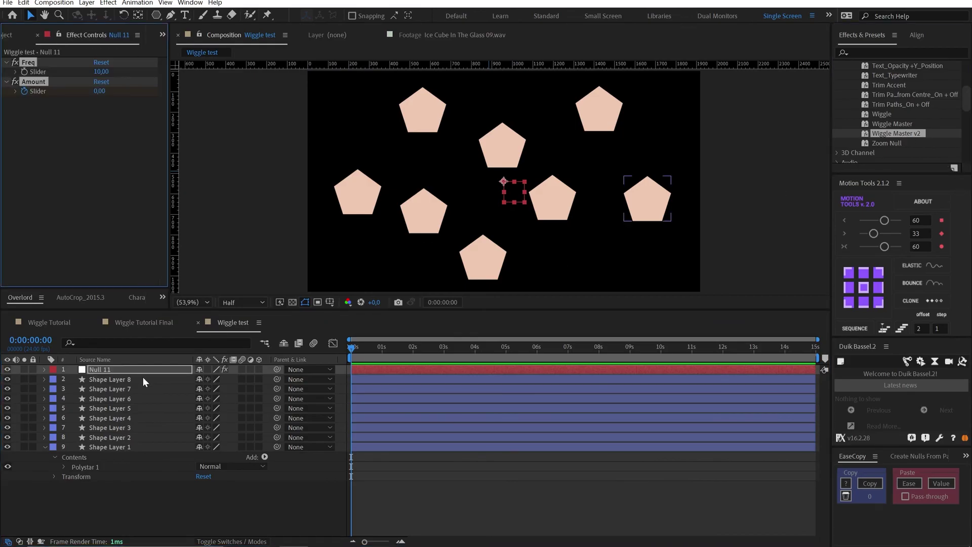
- Rename the new null layer as Wiggle Master
click(98, 369)
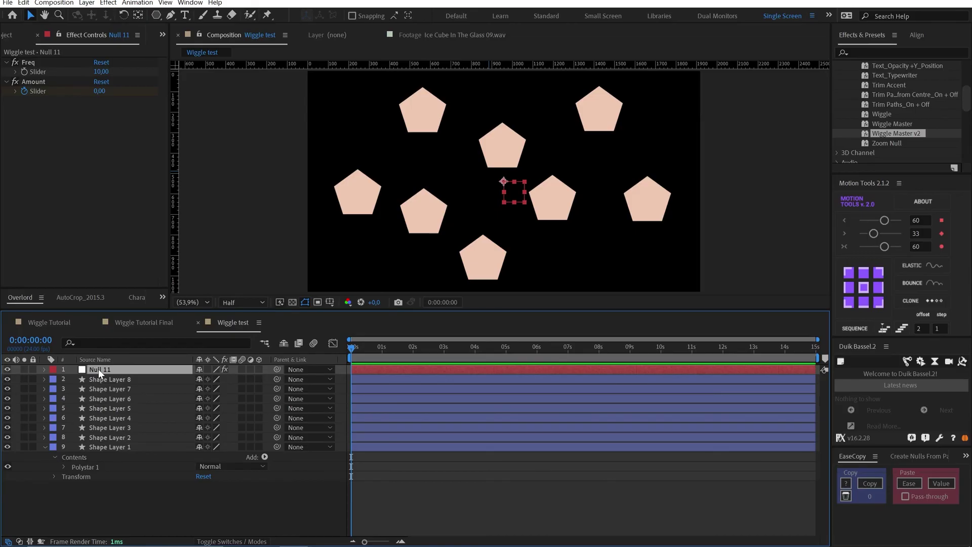
key(Return)
text(Wiggl)
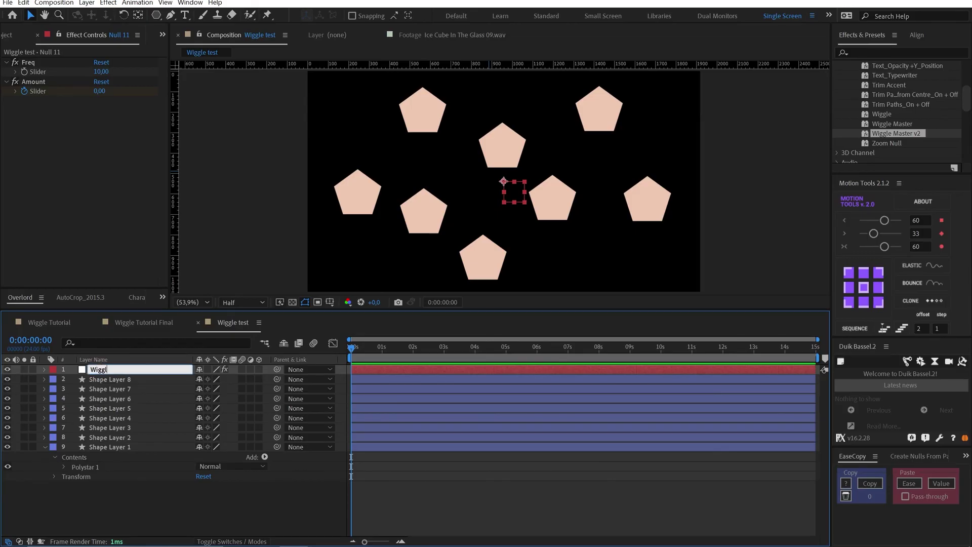
text(e Master)
key(Return)
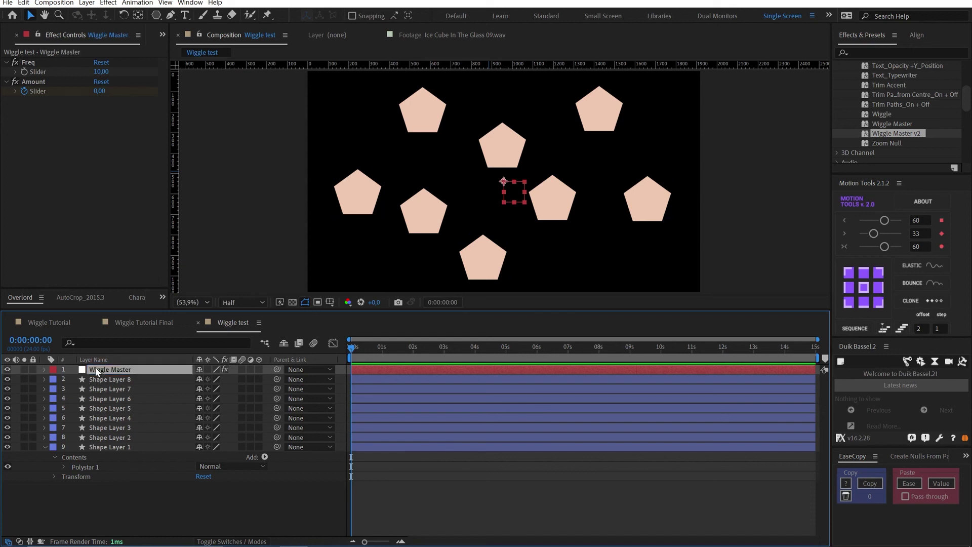
- Copy only the Position expression of the Wiggle Master null and paste it onto Shape Layers 1 through 8
key(p)
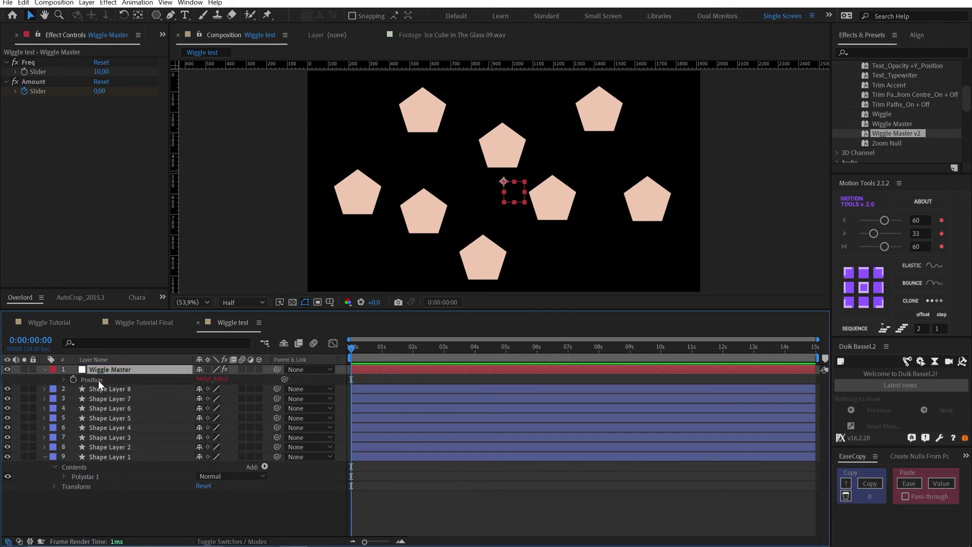
click(63, 380)
click(382, 391)
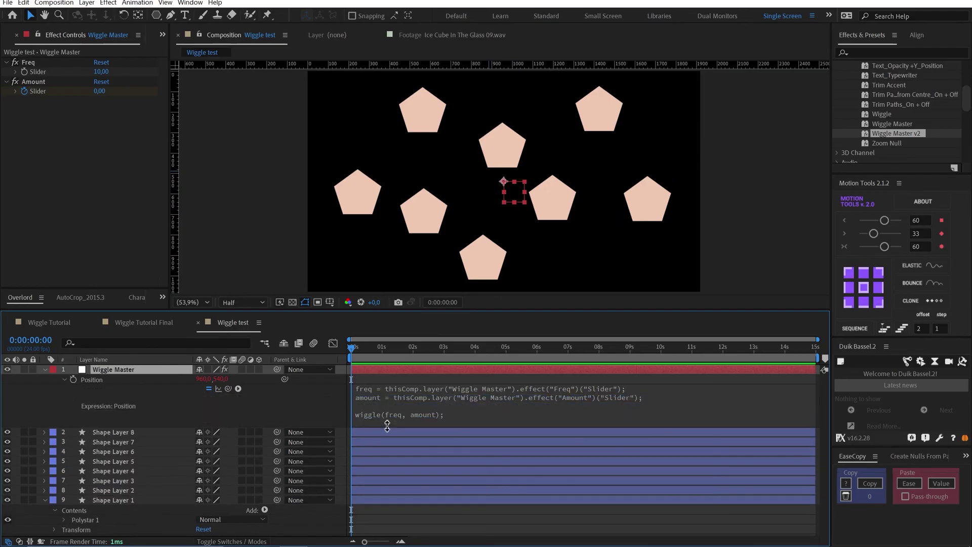
click(163, 390)
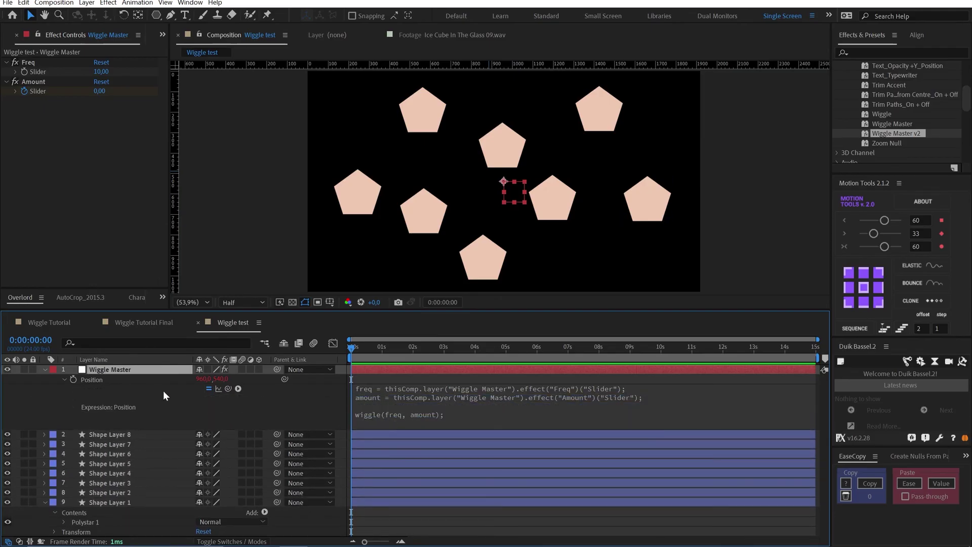
right_click(94, 379)
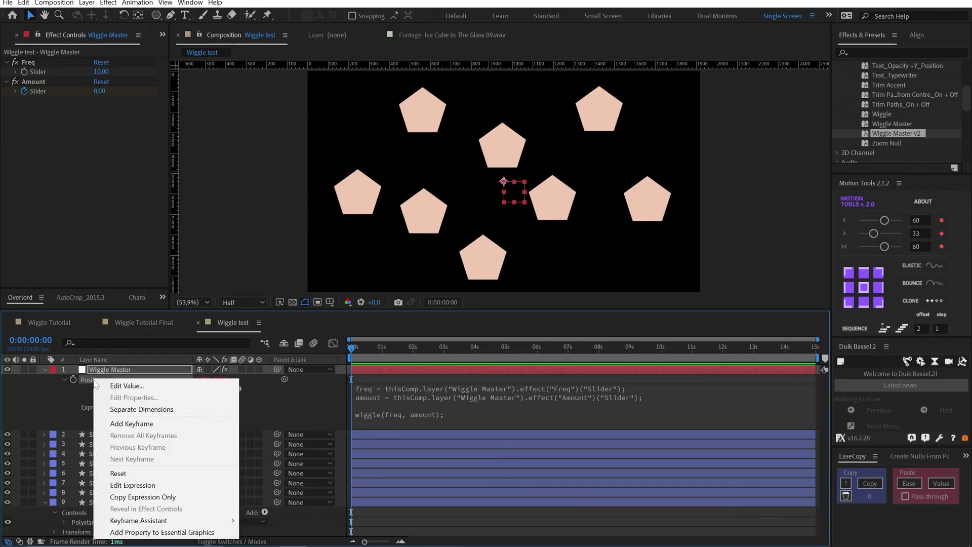
click(140, 497)
click(129, 434)
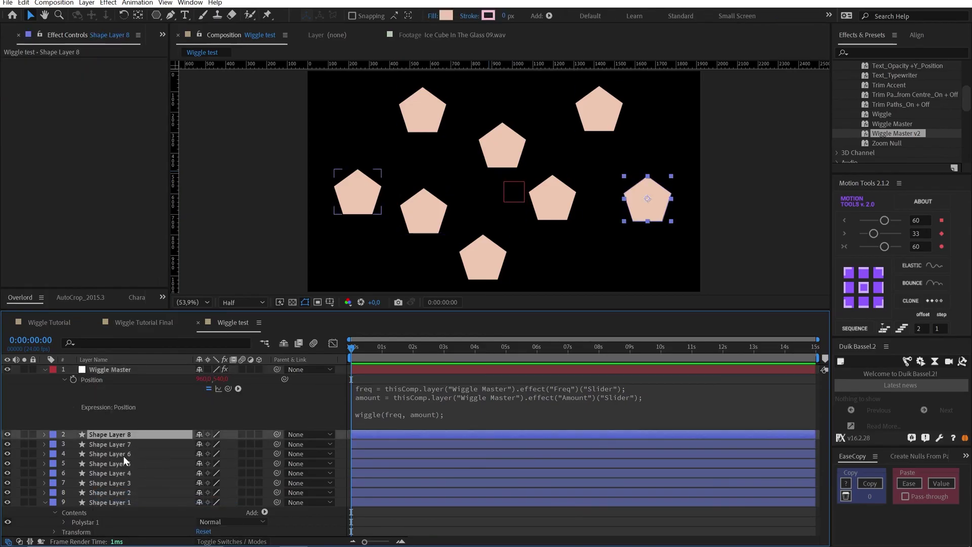
shift+click(111, 503)
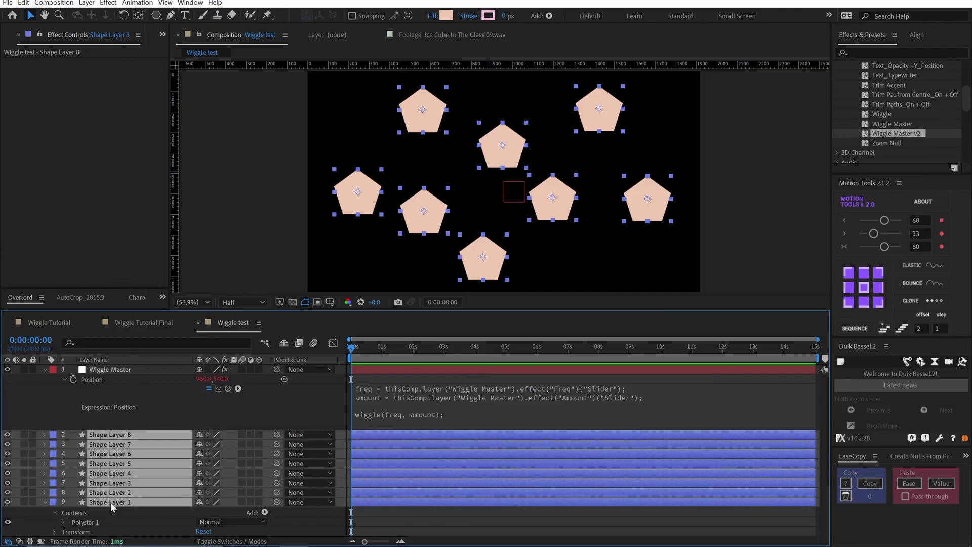
key(ctrl+v)
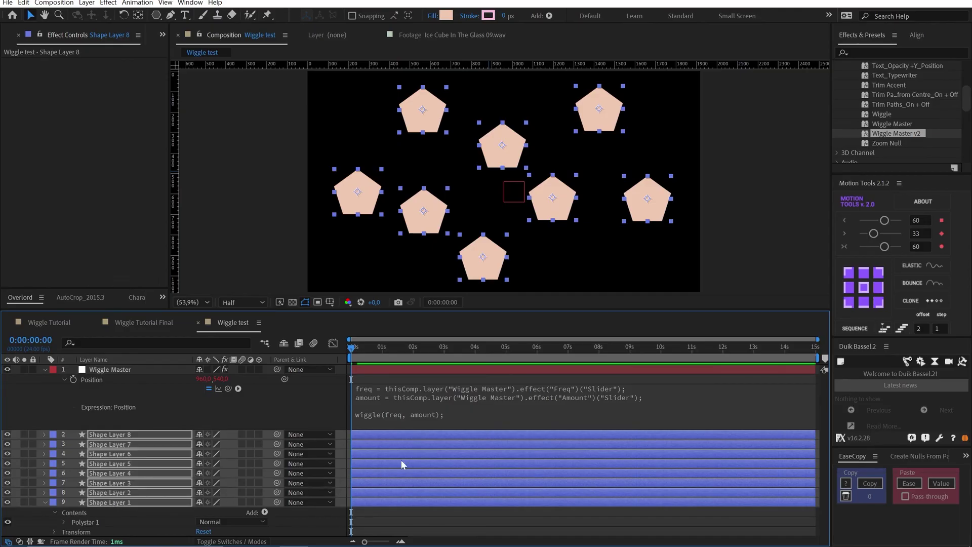
- Reveal the Wiggle Master's Amount keyframes and move the second one earlier, to about 2.5 seconds
click(389, 366)
key(u)
drag(373, 347, 470, 395)
click(394, 369)
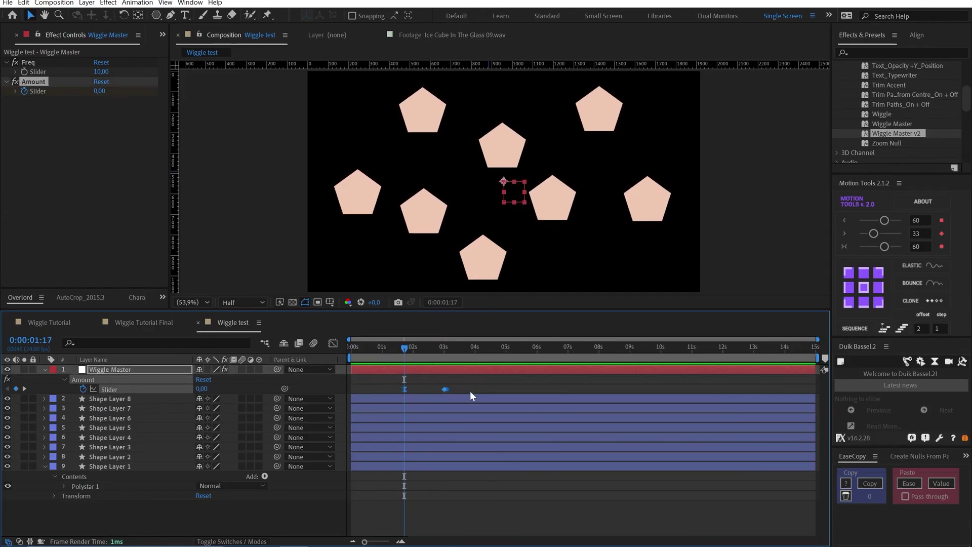
click(469, 390)
click(464, 370)
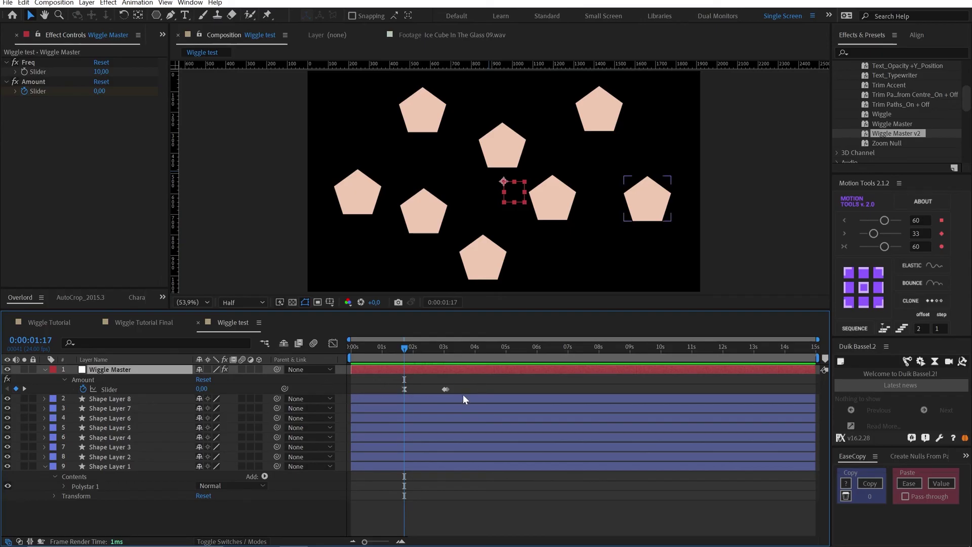
drag(442, 387, 427, 388)
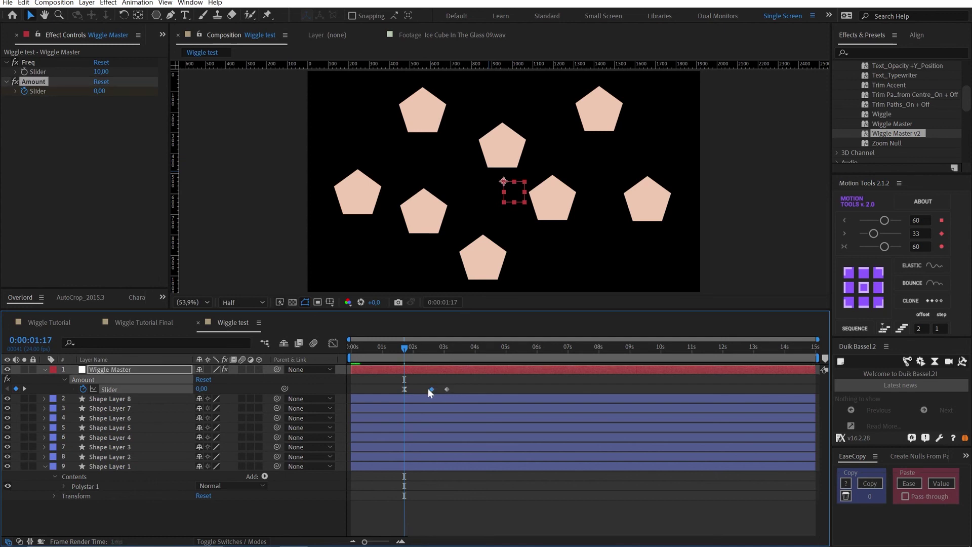
- Set the Wiggle Master's Amount slider to 5 at 0:00:03:02
drag(411, 347, 446, 351)
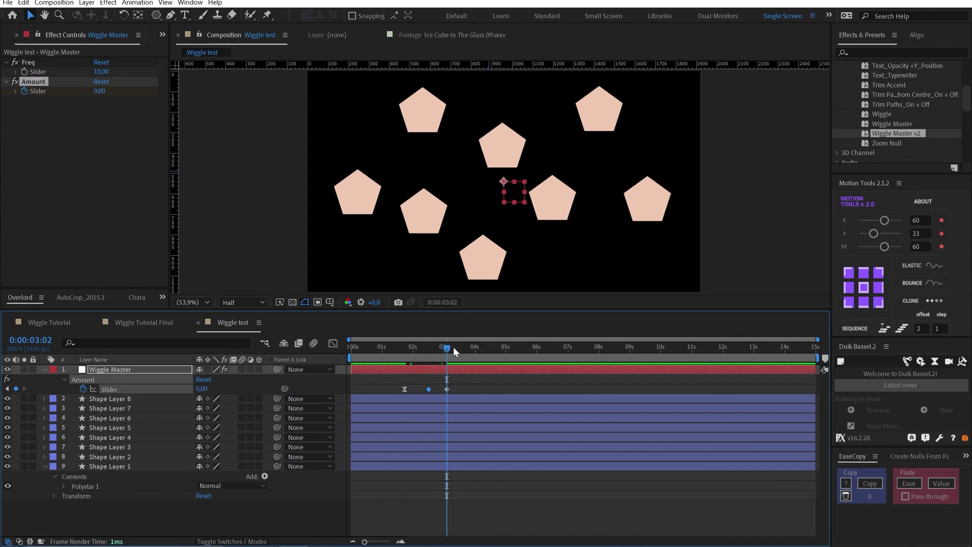
click(203, 388)
text(5)
key(Return)
- Add an Amount keyframe at 0:00:04:00 and apply Easy Ease to the last three Amount keyframes
click(474, 347)
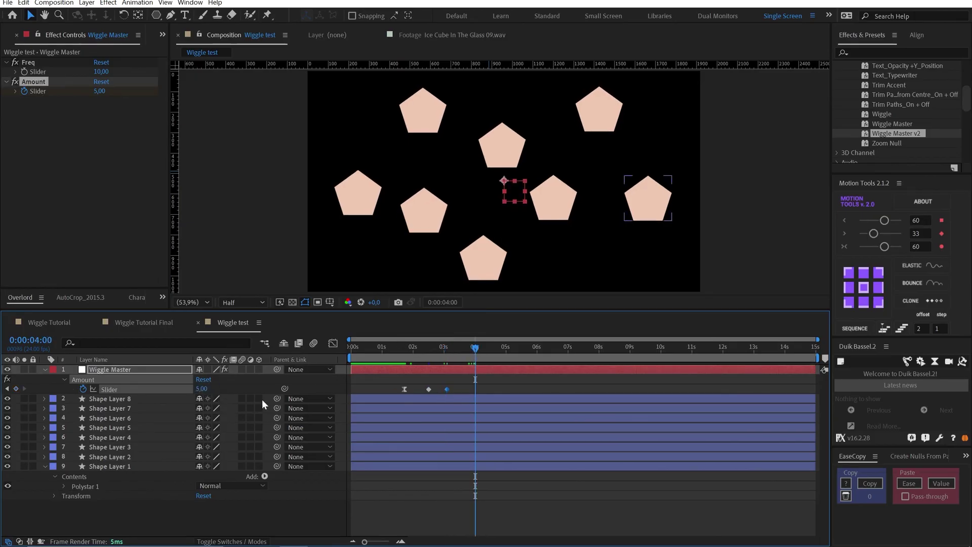
click(202, 388)
drag(527, 377, 416, 396)
key(F9)
- Play back the Wiggle test composition from 0:00:01:17 to examine how the pentagons wiggle
drag(440, 348, 404, 349)
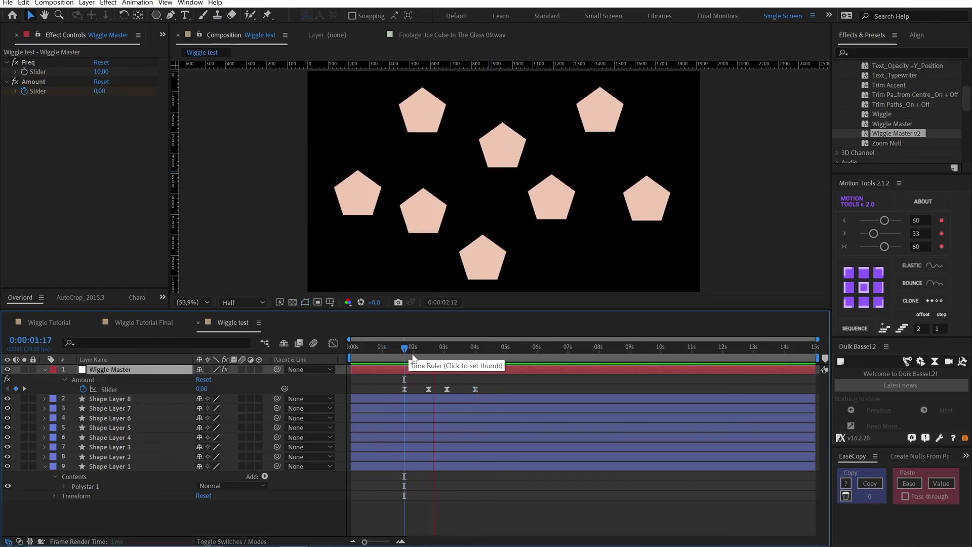
key(space)
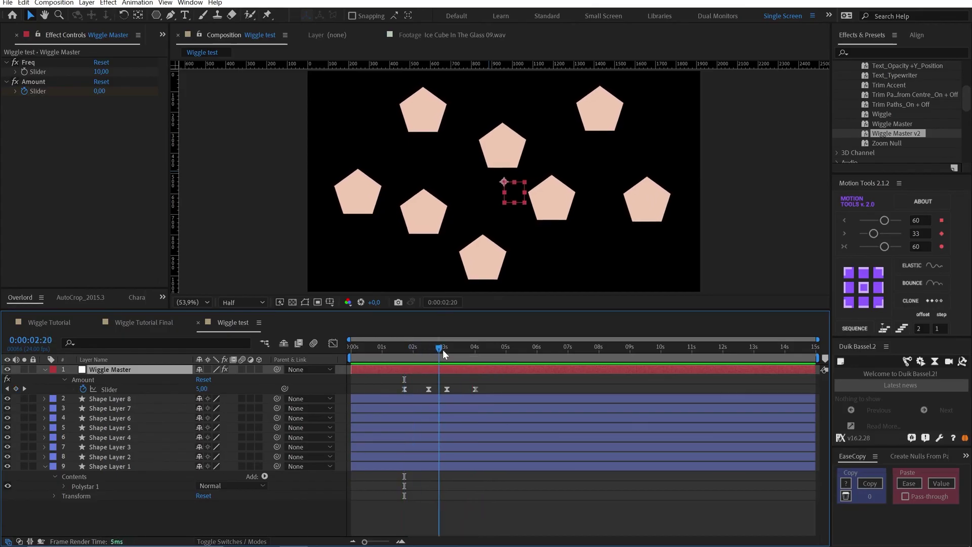
click(465, 375)
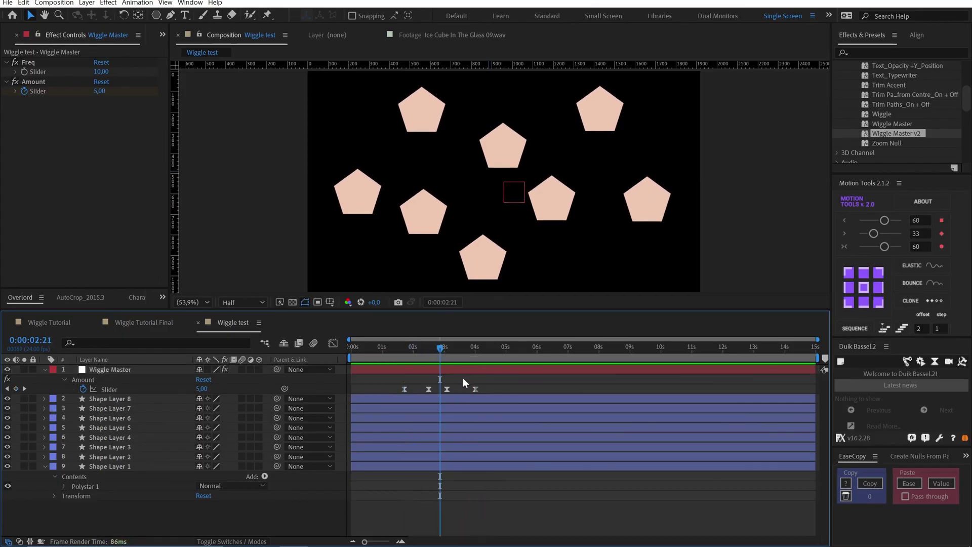